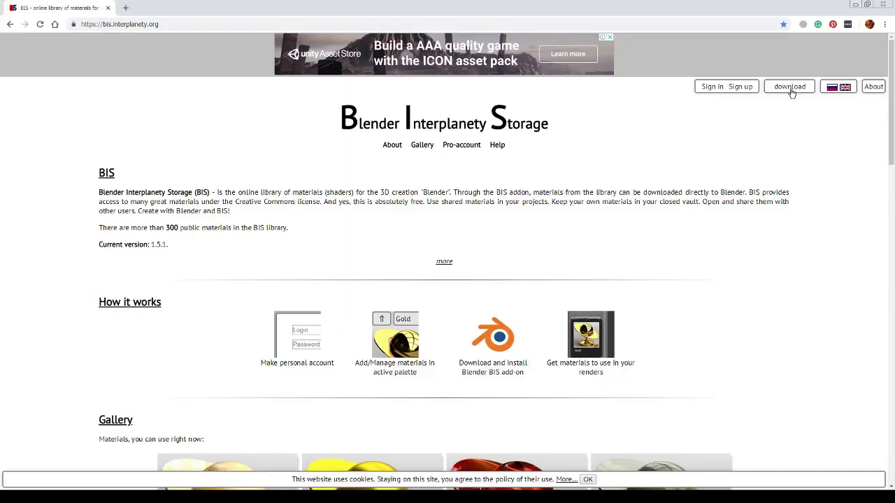
Claim the free BIS Blender add-on at $0 and proceed to checkout
{"action": "left_click", "coordinate": [791, 91]}
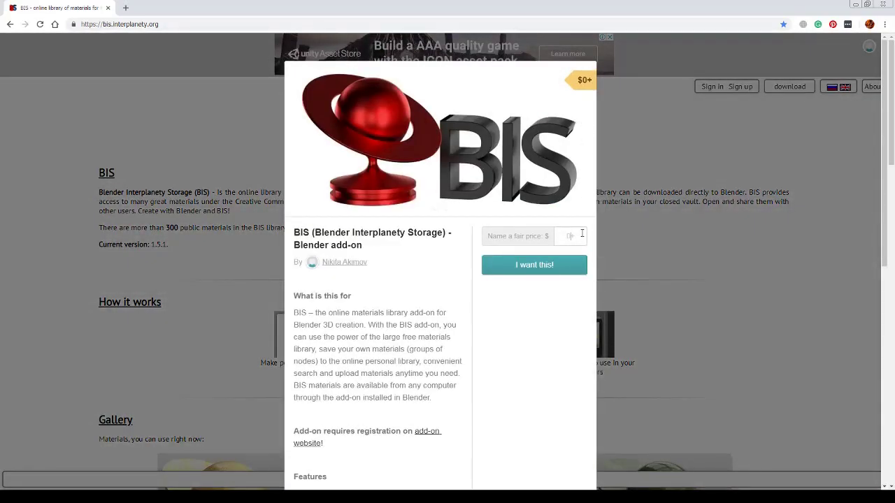
{"action": "left_click", "coordinate": [545, 263]}
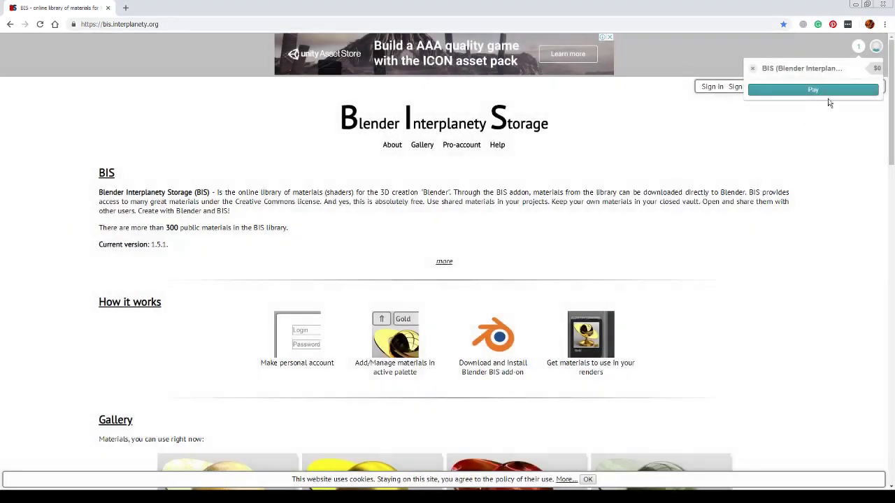
{"action": "left_click", "coordinate": [828, 90]}
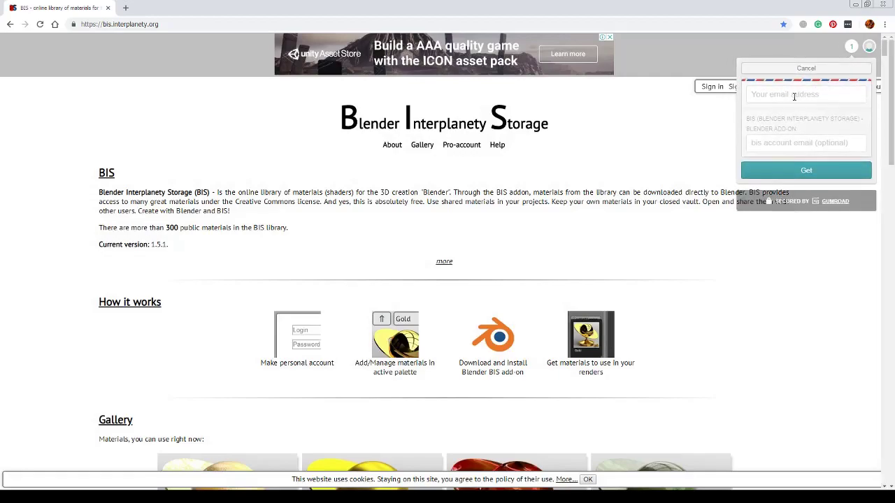
Enter the e-mail address and the optional BIS account e-mail, then submit the free checkout
{"action": "type", "text": "mail@mail.com"}
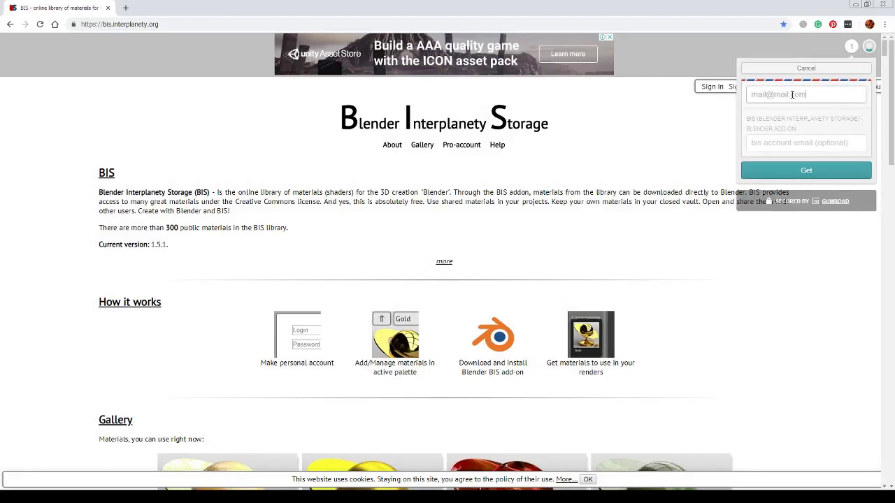
{"action": "key", "text": "Tab"}
{"action": "type", "text": "ma"}
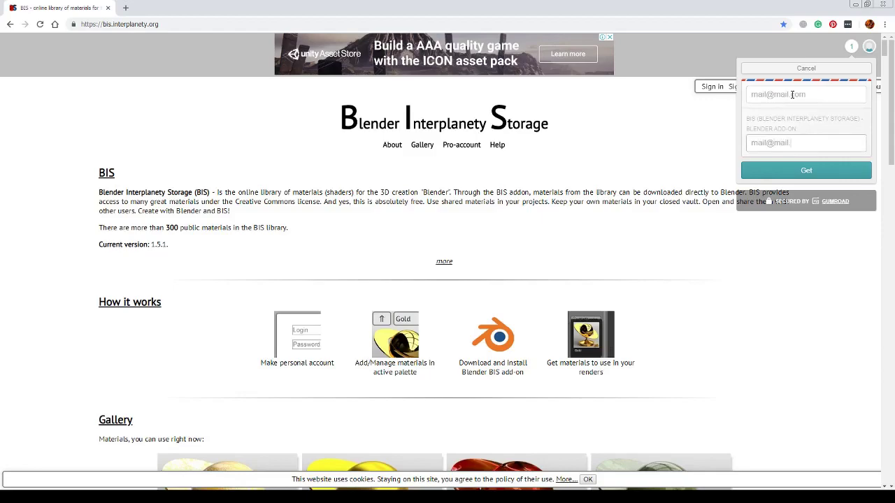
{"action": "left_click", "coordinate": [802, 171]}
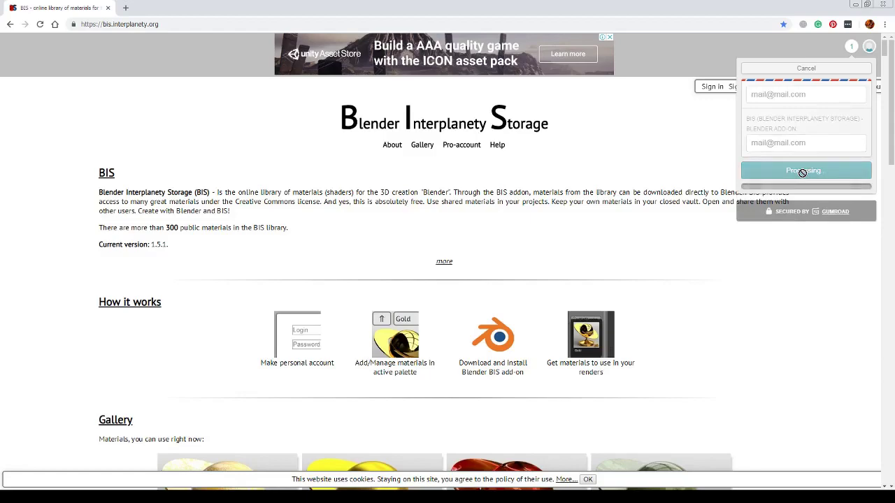
Download BIS.zip, close the download page and dismiss the purchase receipt
{"action": "left_click", "coordinate": [779, 133]}
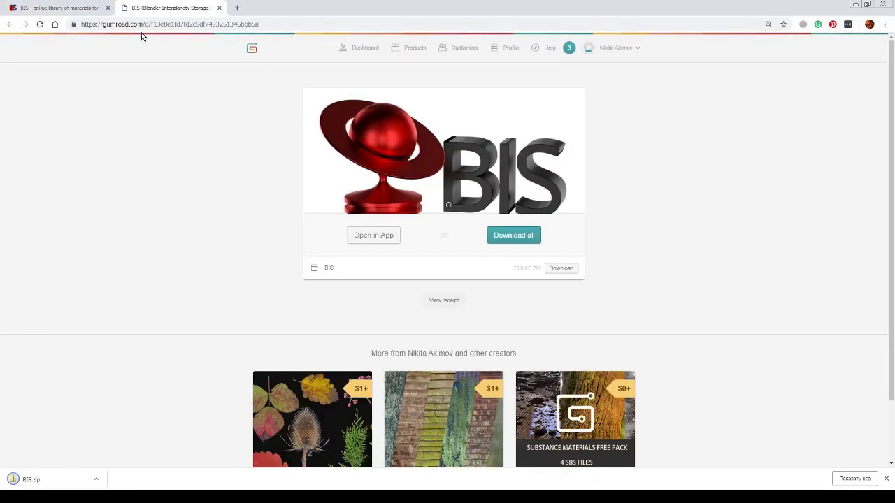
{"action": "middle_click", "coordinate": [163, 9]}
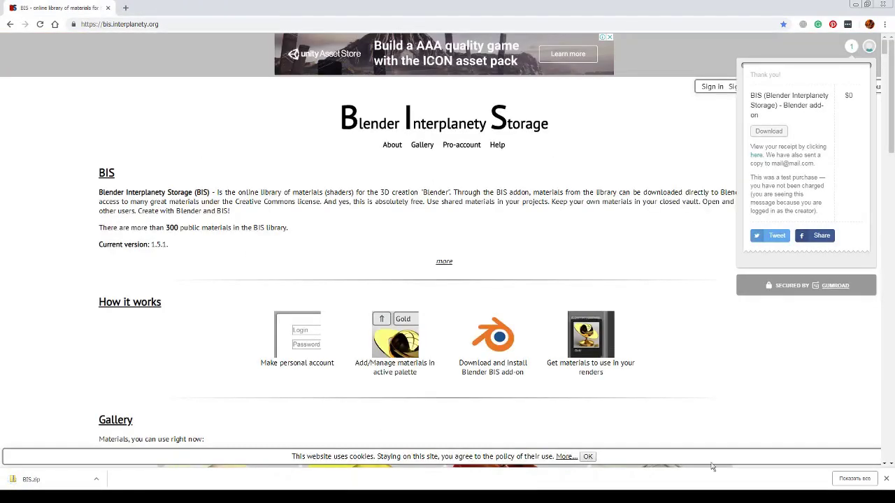
{"action": "left_click", "coordinate": [885, 479]}
{"action": "left_click", "coordinate": [851, 47]}
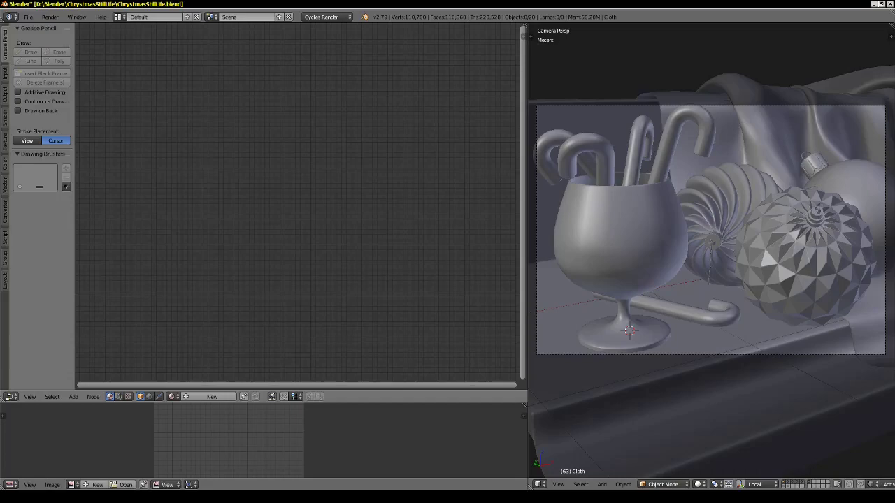
In User Preferences, install BIS.zip as an add-on and expand the Material: BIS entry
{"action": "left_click", "coordinate": [10, 397]}
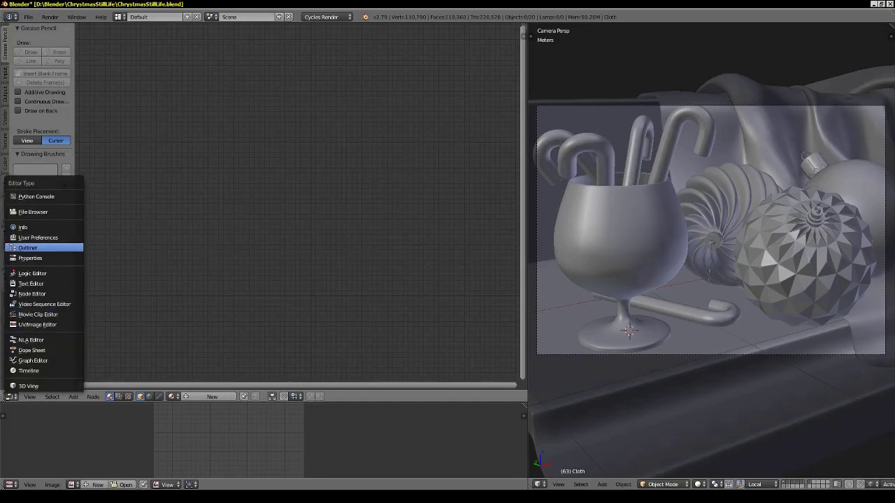
{"action": "left_click", "coordinate": [28, 237]}
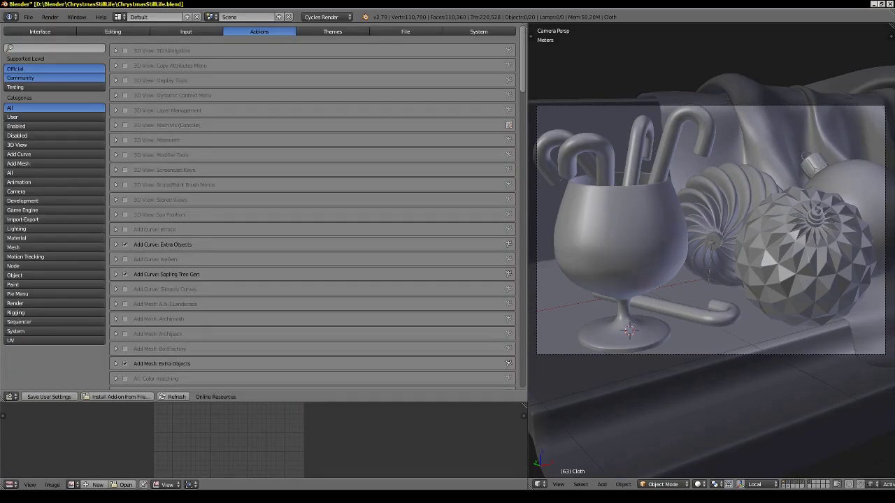
{"action": "left_click", "coordinate": [115, 396]}
{"action": "left_click", "coordinate": [140, 81]}
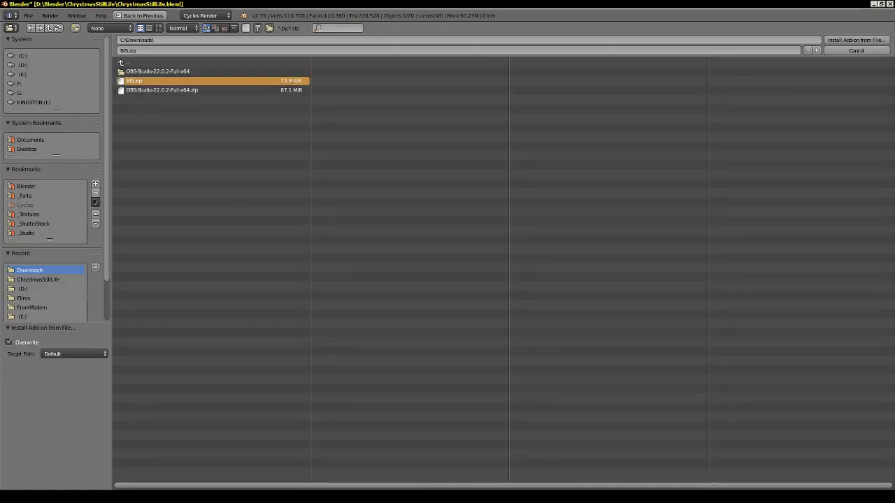
{"action": "key", "text": "Return"}
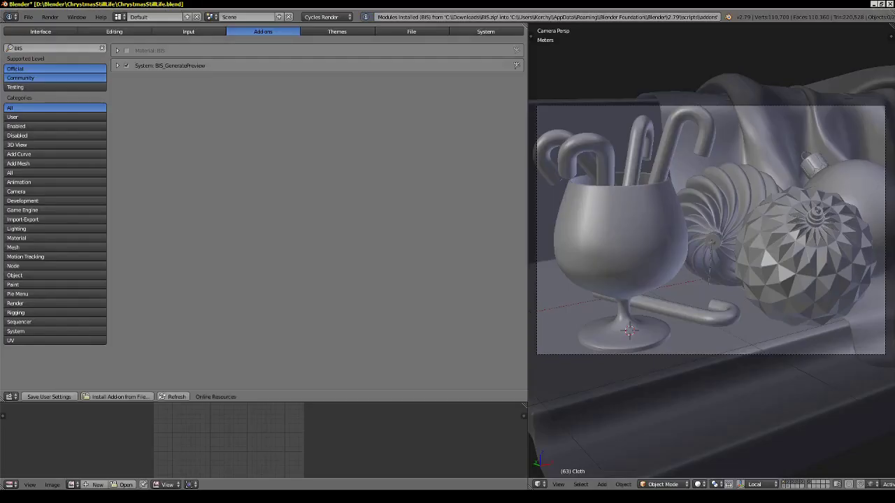
{"action": "left_click", "coordinate": [118, 50]}
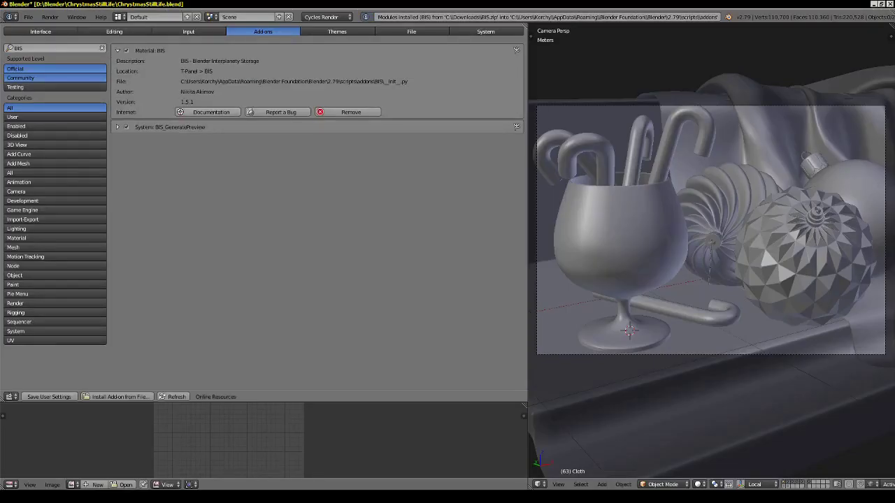
Switch the area back to the Node Editor and start signing in to BIS
{"action": "left_click", "coordinate": [10, 396]}
{"action": "left_click", "coordinate": [35, 294]}
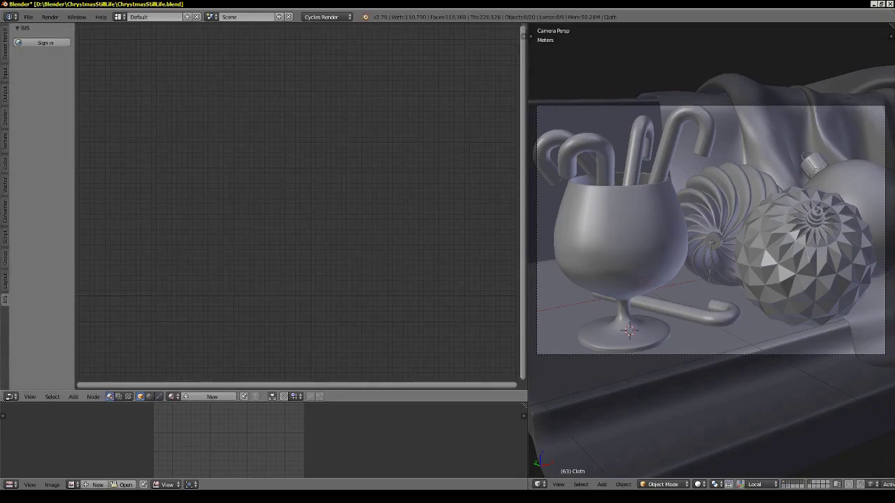
{"action": "left_click", "coordinate": [46, 42]}
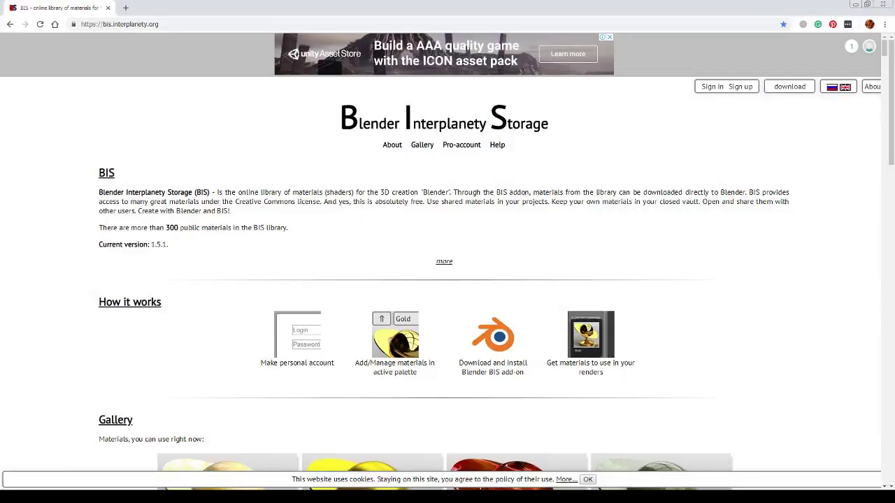
Sign up for a BIS account with a login, password and e-mail, accepting the terms
{"action": "left_click", "coordinate": [743, 91]}
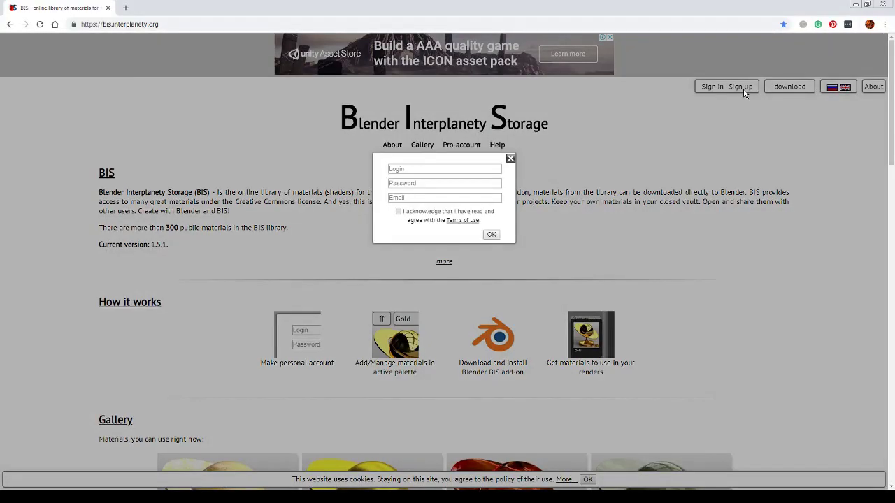
{"action": "left_click", "coordinate": [415, 169]}
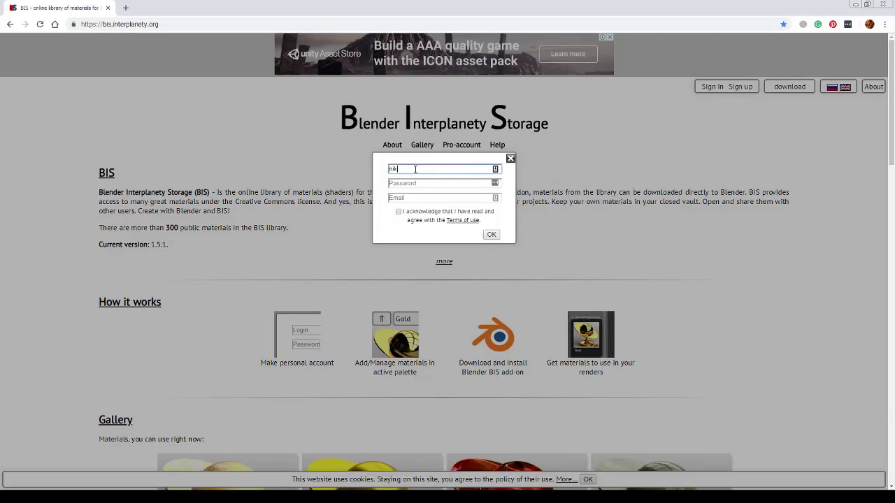
{"action": "left_click", "coordinate": [421, 184]}
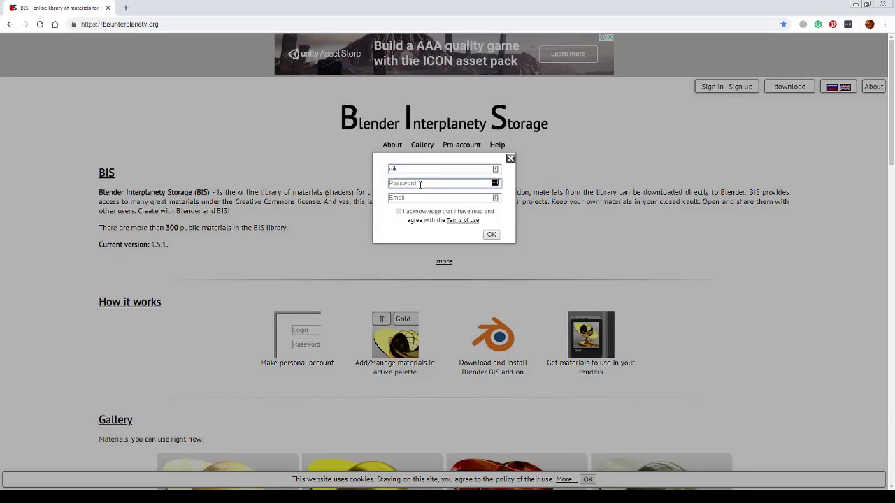
{"action": "type", "text": "1"}
{"action": "left_click", "coordinate": [413, 197]}
{"action": "type", "text": "mail"}
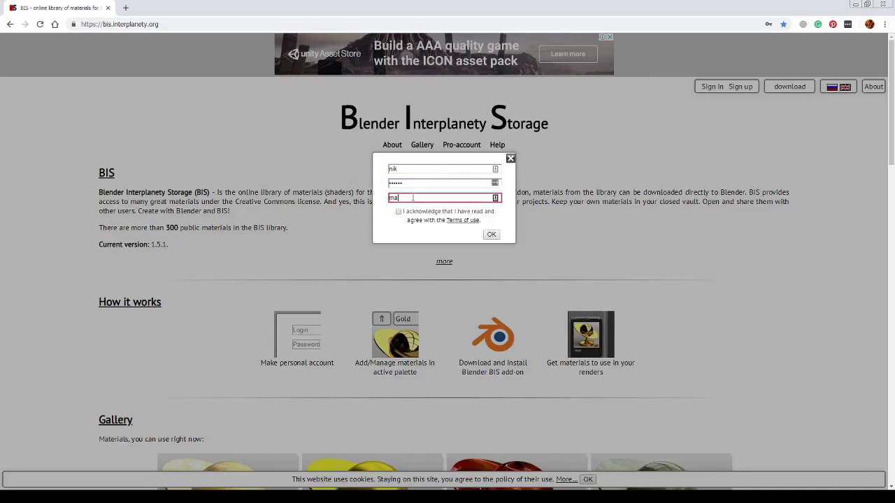
{"action": "type", "text": "@mail.com"}
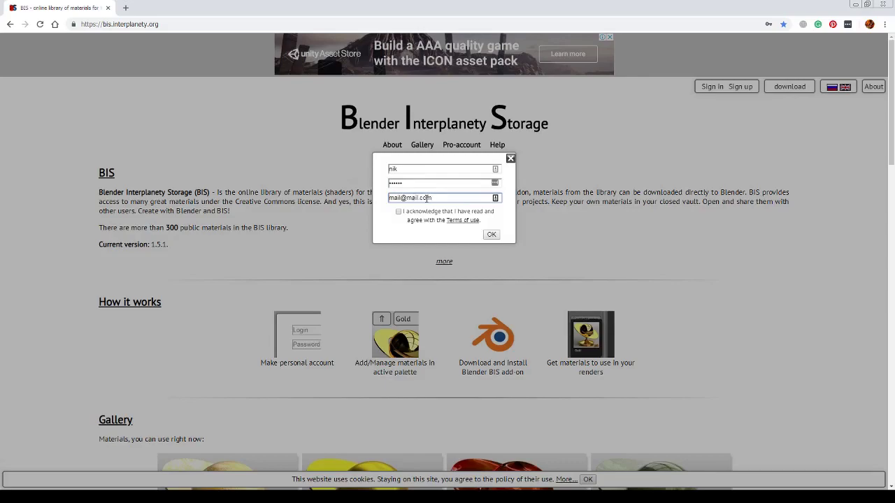
{"action": "left_click", "coordinate": [399, 211]}
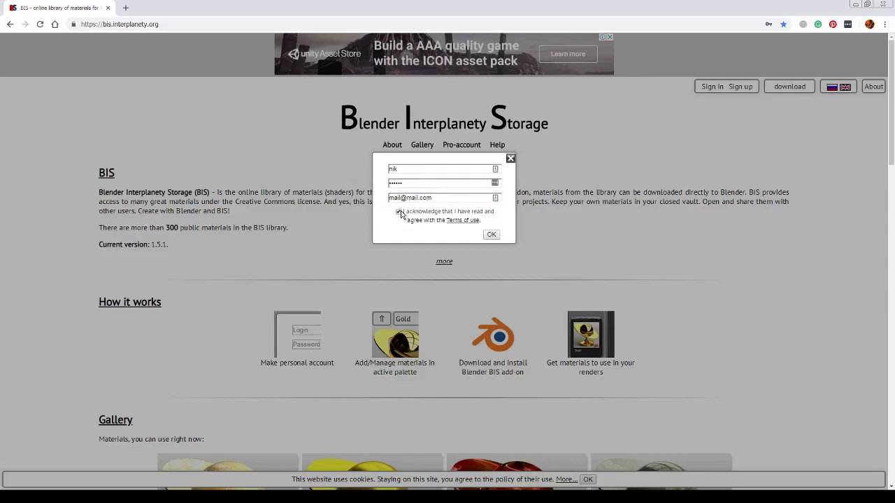
{"action": "left_click", "coordinate": [491, 235]}
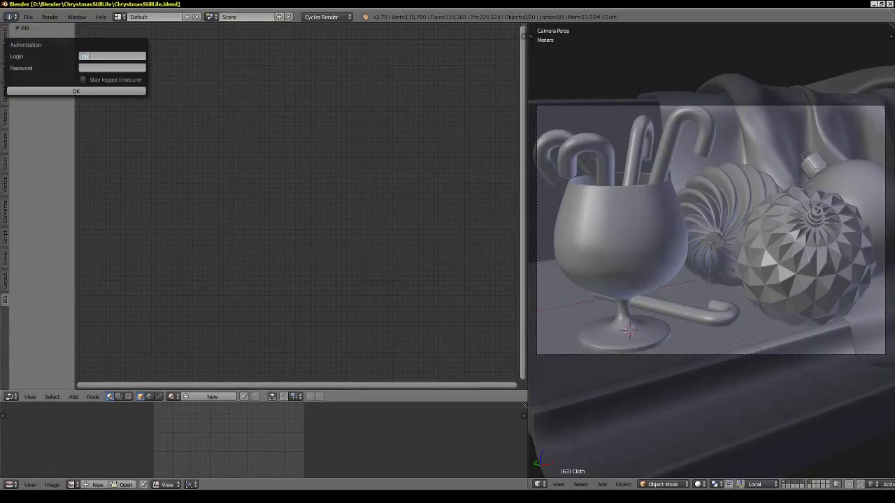
Enter the account password to sign in, fetch the active palette, and open the object materials gallery
{"action": "left_click", "coordinate": [112, 68]}
{"action": "key", "text": "Return"}
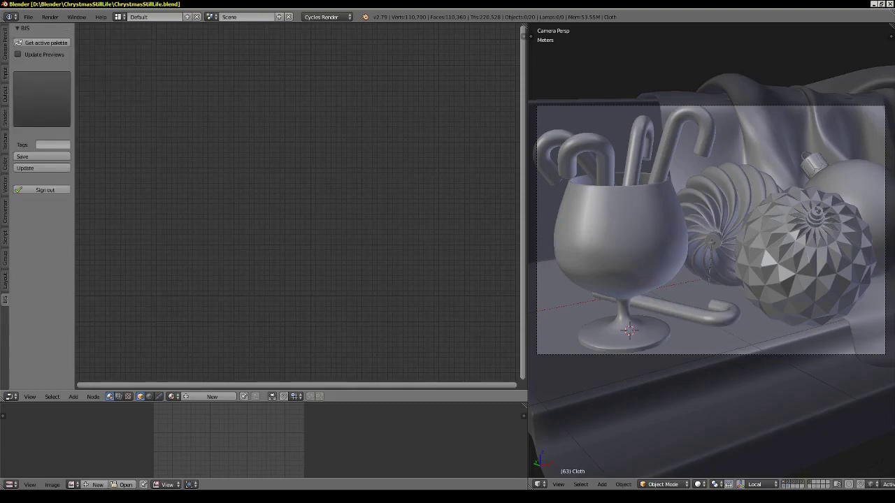
{"action": "left_click", "coordinate": [45, 42]}
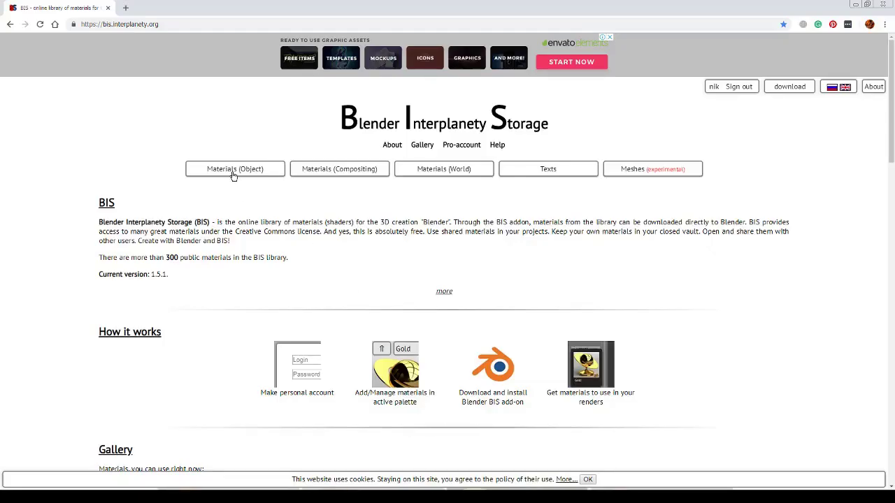
{"action": "left_click", "coordinate": [233, 172]}
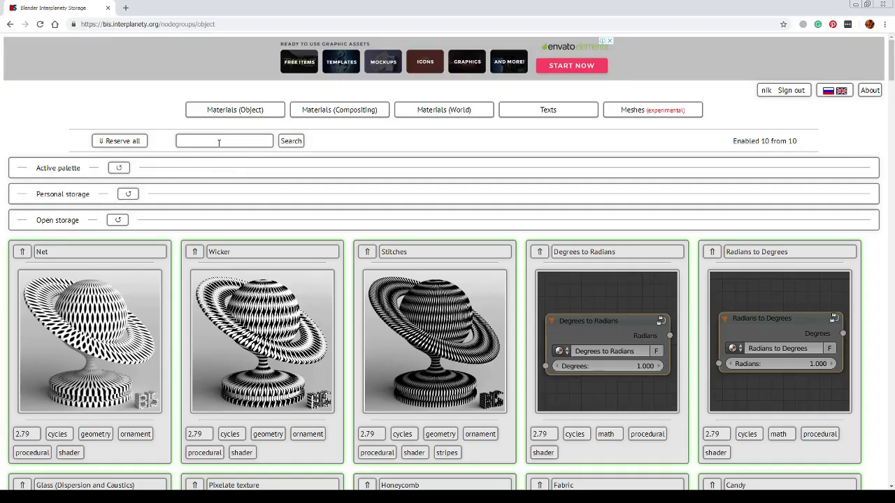
Search the BIS material library for 'metal'
{"action": "left_click", "coordinate": [218, 140]}
{"action": "scroll", "coordinate": [224, 213], "scroll_direction": "down", "scroll_amount": 2}
{"action": "scroll", "coordinate": [225, 215], "scroll_direction": "down", "scroll_amount": 5}
{"action": "scroll", "coordinate": [225, 215], "scroll_direction": "down", "scroll_amount": 6}
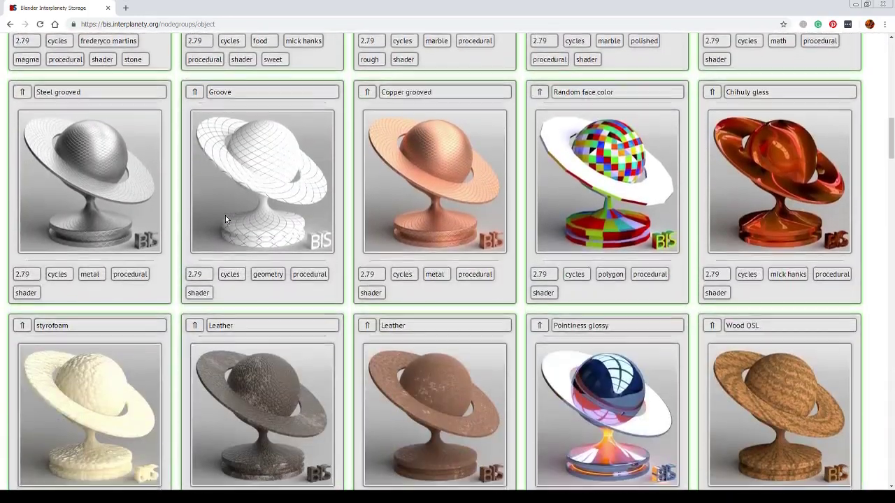
{"action": "scroll", "coordinate": [225, 215], "scroll_direction": "down", "scroll_amount": 4}
{"action": "scroll", "coordinate": [225, 215], "scroll_direction": "up", "scroll_amount": 10}
{"action": "scroll", "coordinate": [225, 215], "scroll_direction": "up", "scroll_amount": 7}
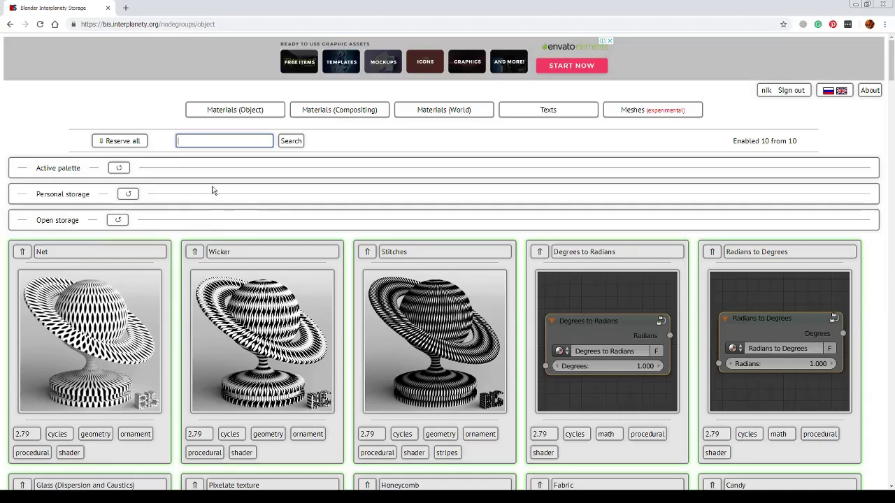
{"action": "type", "text": "ma"}
{"action": "key", "text": "Return"}
Add Copper Redish, Bronze, Chrome and Gold to the active palette
{"action": "scroll", "coordinate": [216, 177], "scroll_direction": "down", "scroll_amount": 1}
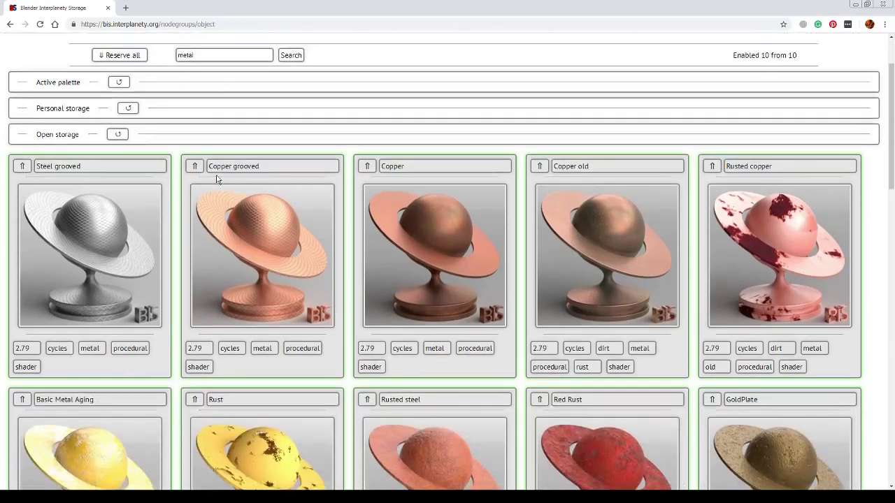
{"action": "scroll", "coordinate": [217, 181], "scroll_direction": "down", "scroll_amount": 3}
{"action": "scroll", "coordinate": [216, 180], "scroll_direction": "down", "scroll_amount": 1}
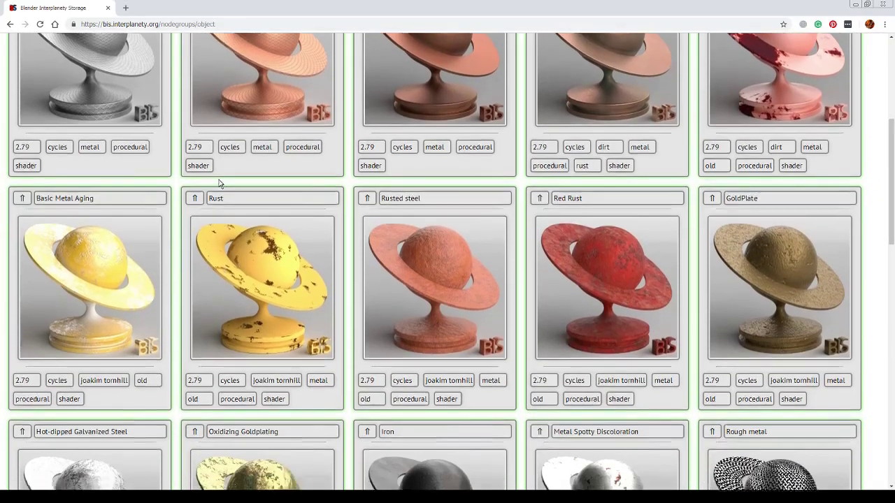
{"action": "scroll", "coordinate": [216, 181], "scroll_direction": "down", "scroll_amount": 3}
{"action": "scroll", "coordinate": [218, 181], "scroll_direction": "down", "scroll_amount": 2}
{"action": "scroll", "coordinate": [219, 182], "scroll_direction": "down", "scroll_amount": 3}
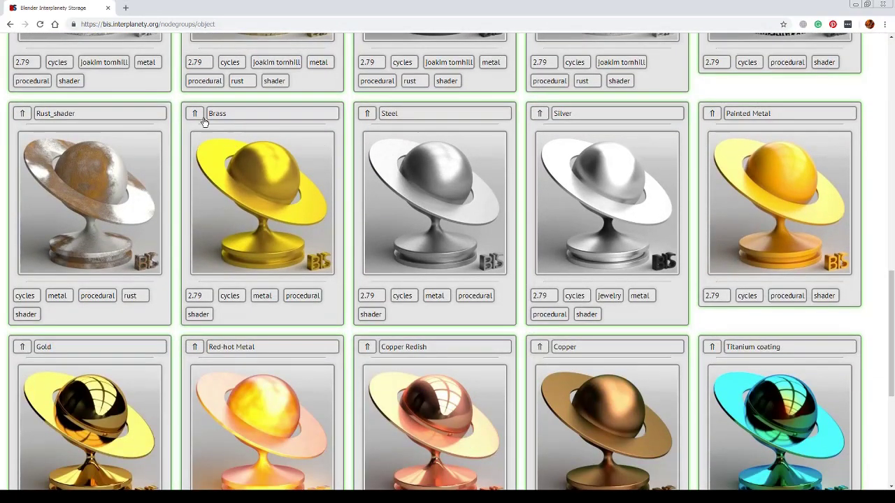
{"action": "scroll", "coordinate": [219, 183], "scroll_direction": "down", "scroll_amount": 2}
{"action": "left_click", "coordinate": [198, 204]}
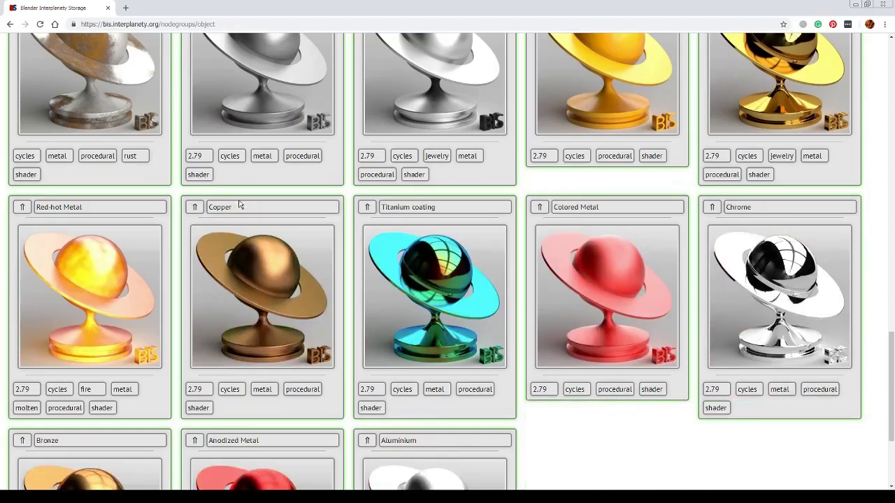
{"action": "scroll", "coordinate": [236, 198], "scroll_direction": "down", "scroll_amount": 2}
{"action": "scroll", "coordinate": [236, 199], "scroll_direction": "down", "scroll_amount": 1}
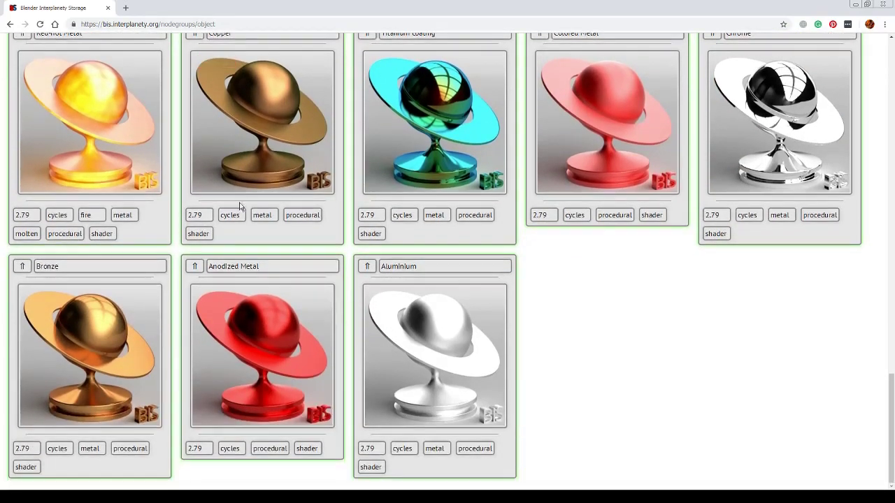
{"action": "left_click", "coordinate": [24, 268]}
{"action": "scroll", "coordinate": [266, 269], "scroll_direction": "up", "scroll_amount": 3}
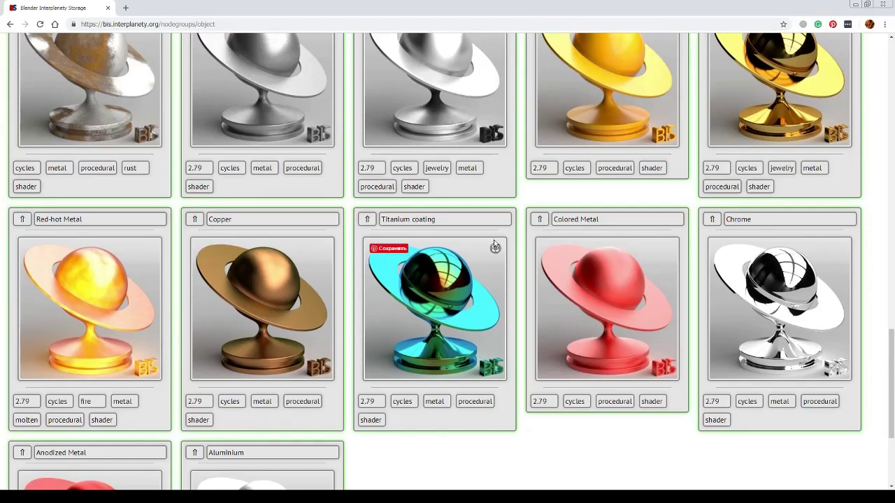
{"action": "left_click", "coordinate": [711, 217]}
{"action": "scroll", "coordinate": [473, 301], "scroll_direction": "down", "scroll_amount": 2}
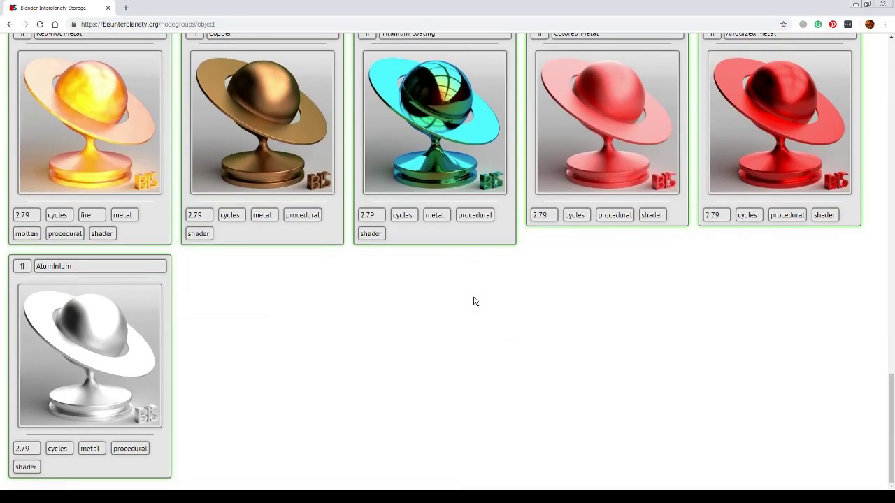
{"action": "scroll", "coordinate": [473, 301], "scroll_direction": "up", "scroll_amount": 2}
{"action": "scroll", "coordinate": [476, 301], "scroll_direction": "up", "scroll_amount": 2}
{"action": "scroll", "coordinate": [483, 302], "scroll_direction": "up", "scroll_amount": 2}
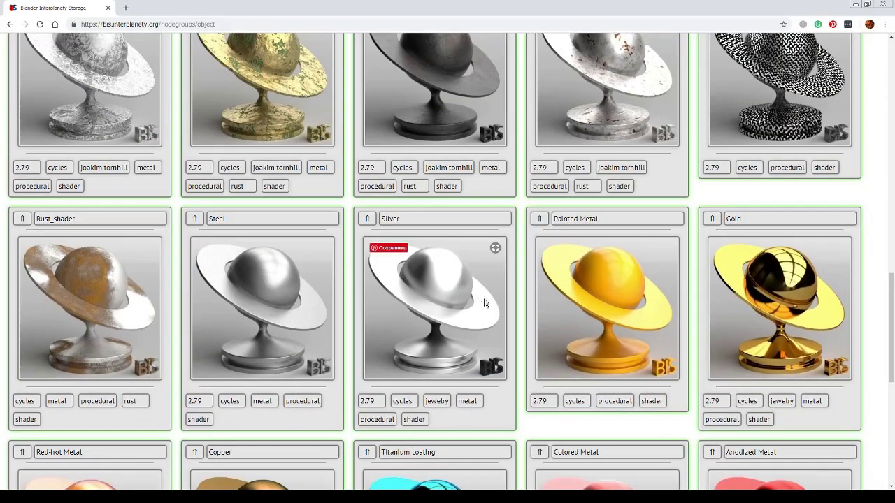
{"action": "left_click", "coordinate": [712, 218]}
{"action": "scroll", "coordinate": [594, 280], "scroll_direction": "down", "scroll_amount": 3}
{"action": "scroll", "coordinate": [570, 300], "scroll_direction": "up", "scroll_amount": 3}
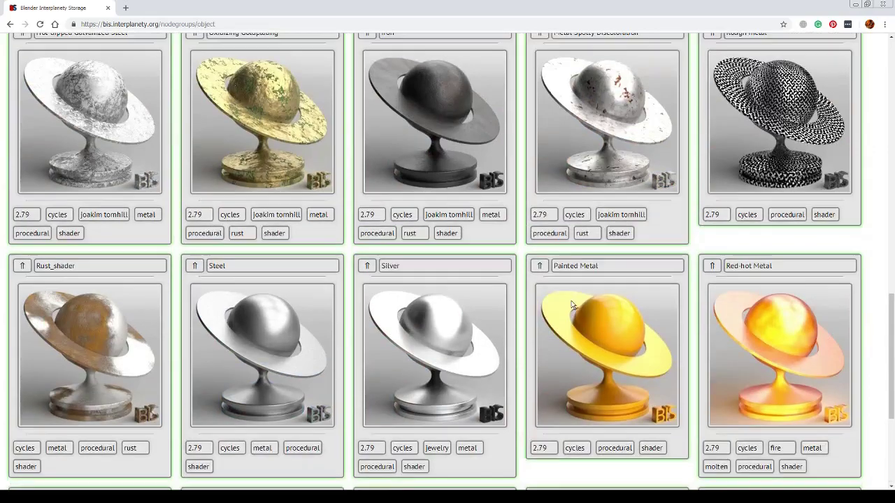
{"action": "scroll", "coordinate": [572, 301], "scroll_direction": "up", "scroll_amount": 5}
{"action": "scroll", "coordinate": [573, 301], "scroll_direction": "up", "scroll_amount": 5}
{"action": "scroll", "coordinate": [574, 304], "scroll_direction": "up", "scroll_amount": 5}
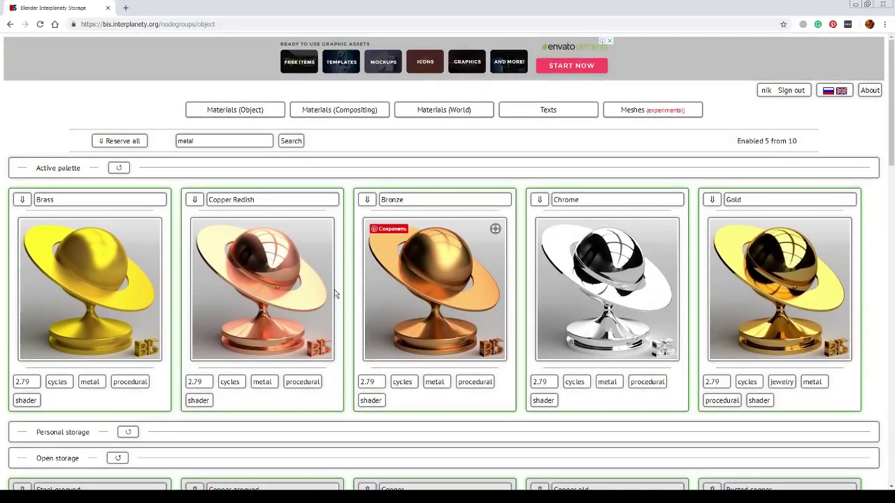
Clear the 'metal' search, then load the active palette into Blender with previews shown
{"action": "left_click_drag", "start_coordinate": [209, 141], "coordinate": [142, 138]}
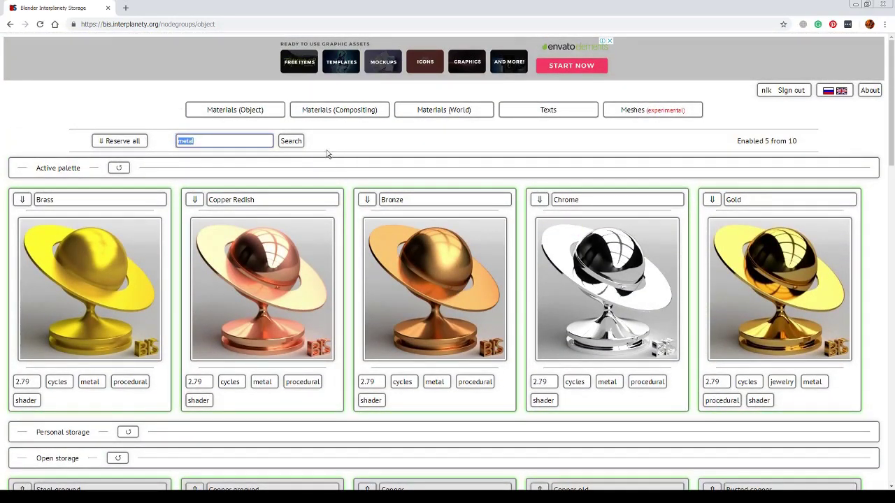
{"action": "key", "text": "BackSpace"}
{"action": "left_click", "coordinate": [296, 141]}
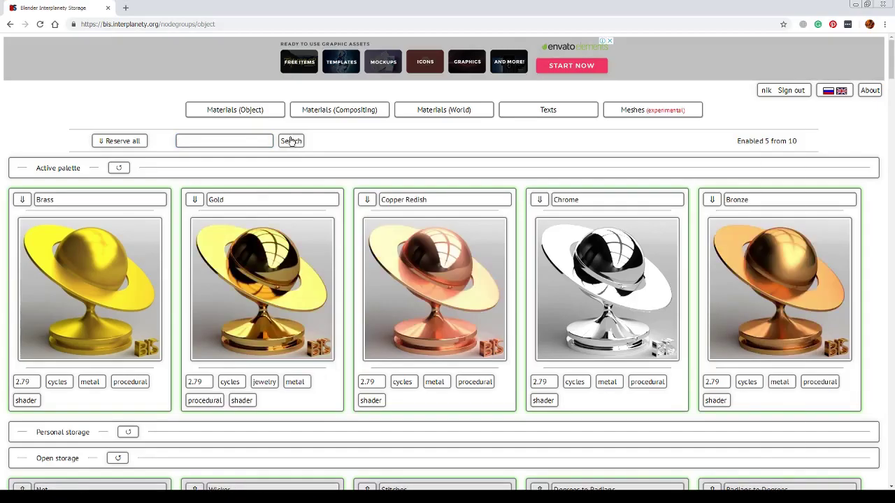
{"action": "scroll", "coordinate": [499, 254], "scroll_direction": "down", "scroll_amount": 3}
{"action": "scroll", "coordinate": [499, 254], "scroll_direction": "up", "scroll_amount": 3}
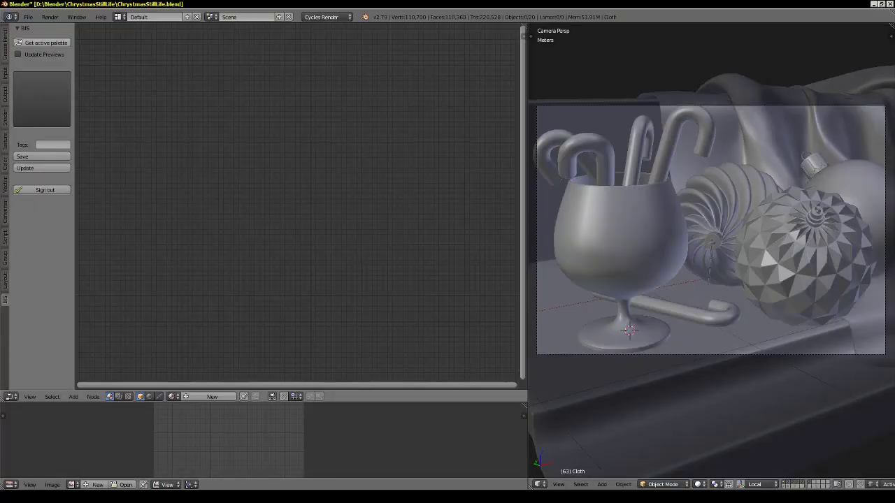
{"action": "left_click", "coordinate": [46, 42]}
{"action": "left_click", "coordinate": [42, 98]}
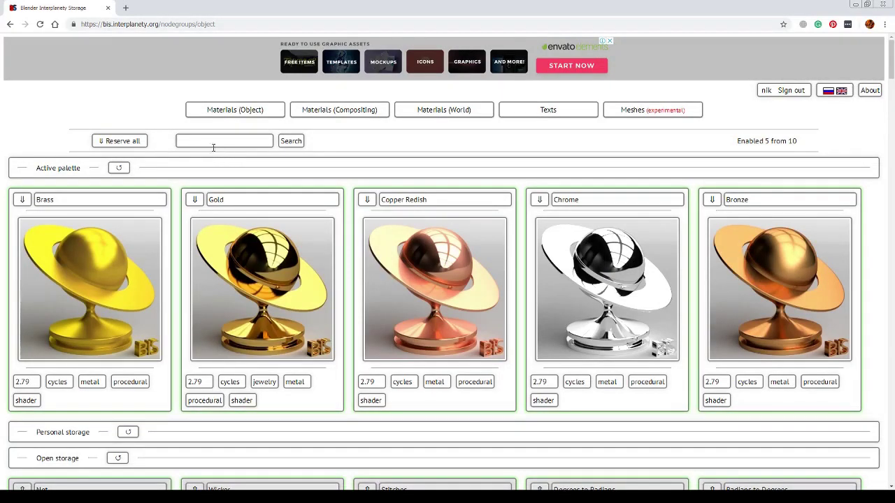
Search 'geometry', add Wicker to the active palette, then delete the search text
{"action": "left_click", "coordinate": [206, 141]}
{"action": "type", "text": "ry"}
{"action": "key", "text": "Return"}
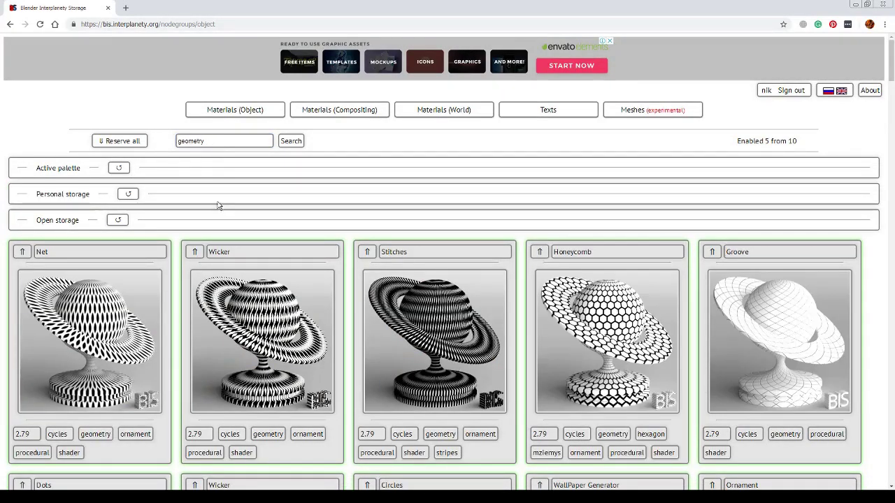
{"action": "scroll", "coordinate": [218, 206], "scroll_direction": "down", "scroll_amount": 3}
{"action": "scroll", "coordinate": [217, 209], "scroll_direction": "down", "scroll_amount": 1}
{"action": "scroll", "coordinate": [217, 215], "scroll_direction": "down", "scroll_amount": 1}
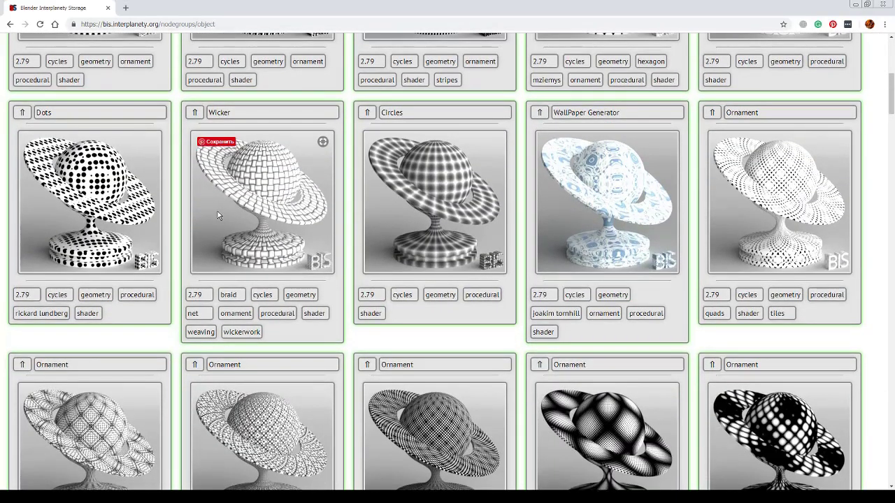
{"action": "left_click", "coordinate": [195, 112]}
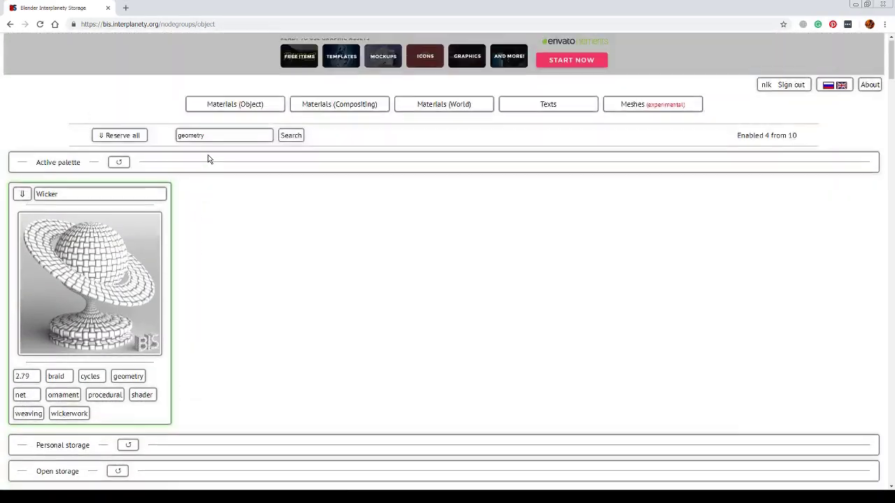
{"action": "left_click_drag", "start_coordinate": [207, 141], "coordinate": [153, 142]}
{"action": "key", "text": "BackSpace"}
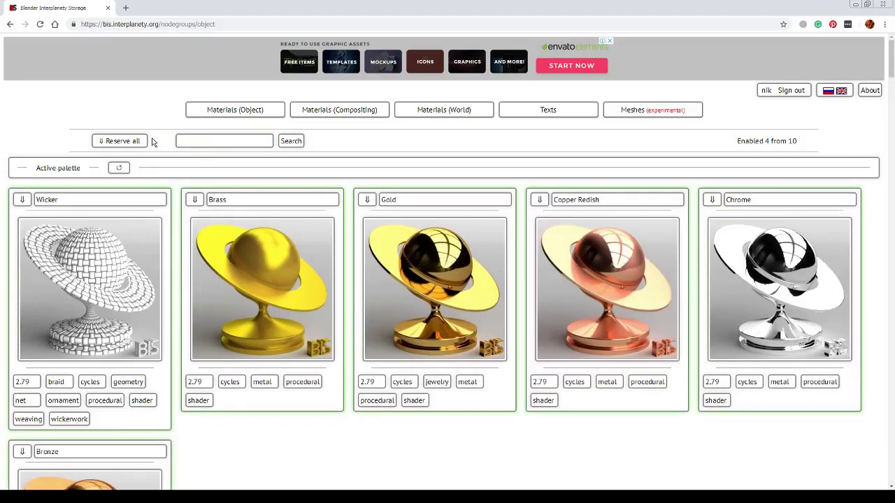
{"action": "scroll", "coordinate": [150, 168], "scroll_direction": "down", "scroll_amount": 1}
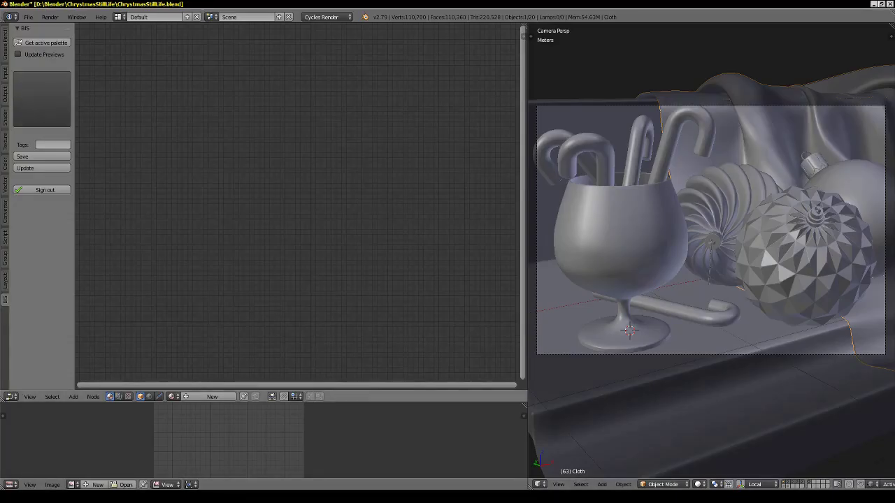
Reload the active palette in Blender and apply Wicker to the cloth
{"action": "left_click", "coordinate": [45, 43]}
{"action": "left_click", "coordinate": [42, 97]}
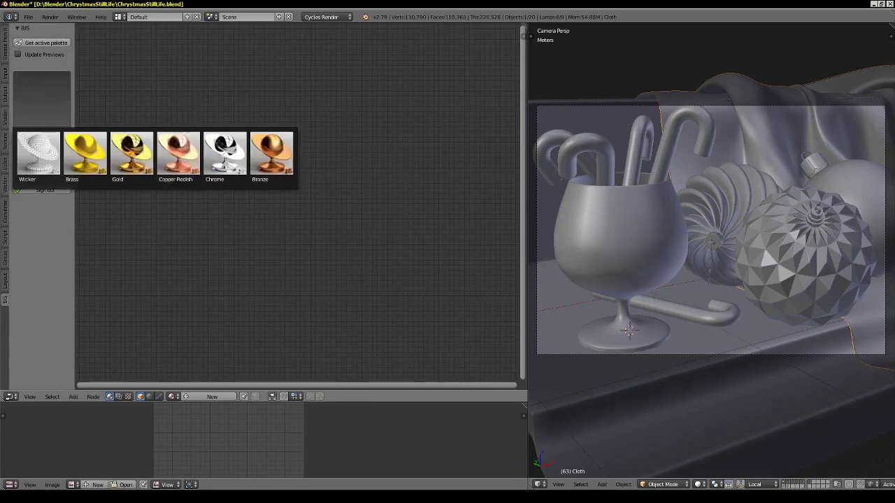
{"action": "left_click", "coordinate": [38, 154]}
Add a Texture Coordinate node and link its UV output to the wicker Vector input
{"action": "key", "text": "Home"}
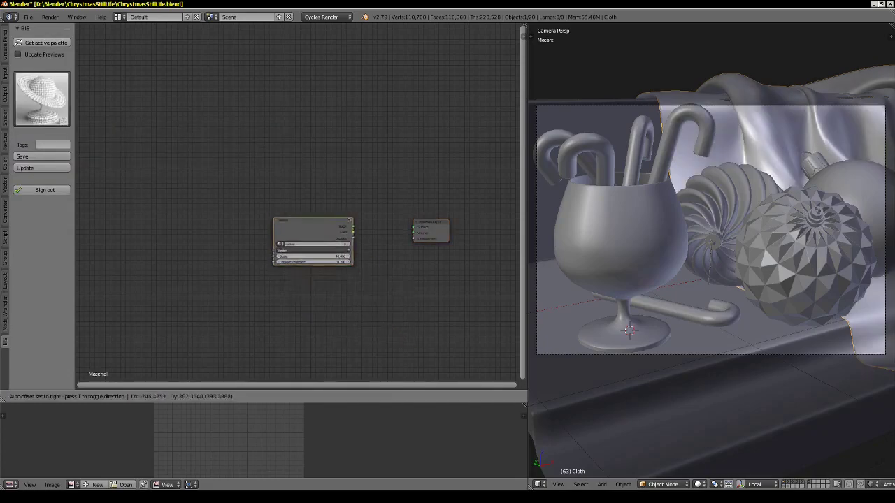
{"action": "key", "text": "shift+a"}
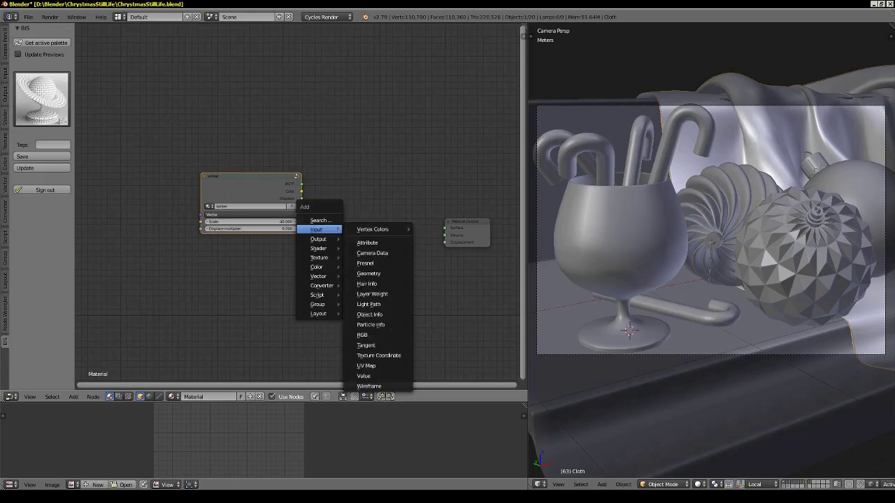
{"action": "left_click", "coordinate": [377, 355]}
{"action": "left_click", "coordinate": [125, 228]}
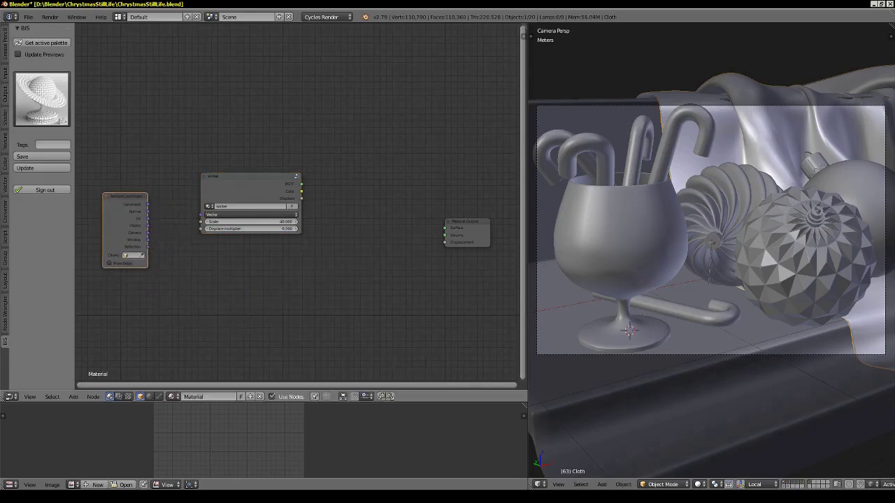
{"action": "left_click_drag", "start_coordinate": [147, 218], "coordinate": [202, 215]}
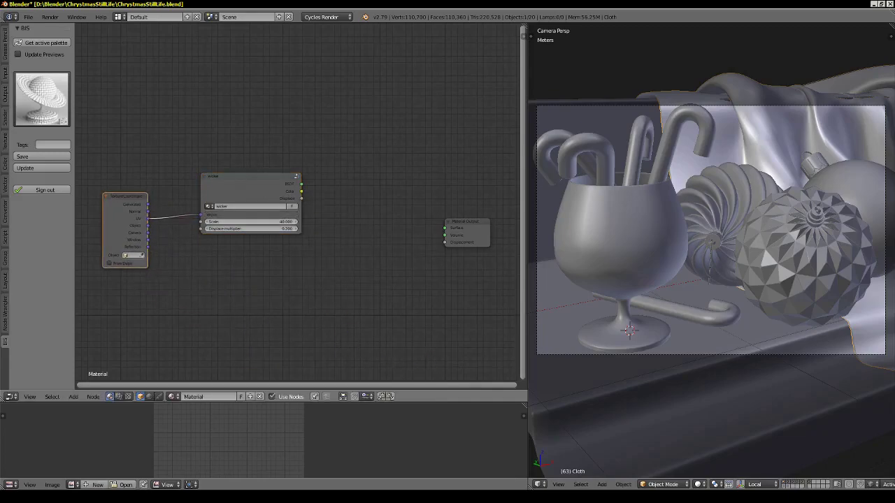
{"action": "key", "text": "shift+a"}
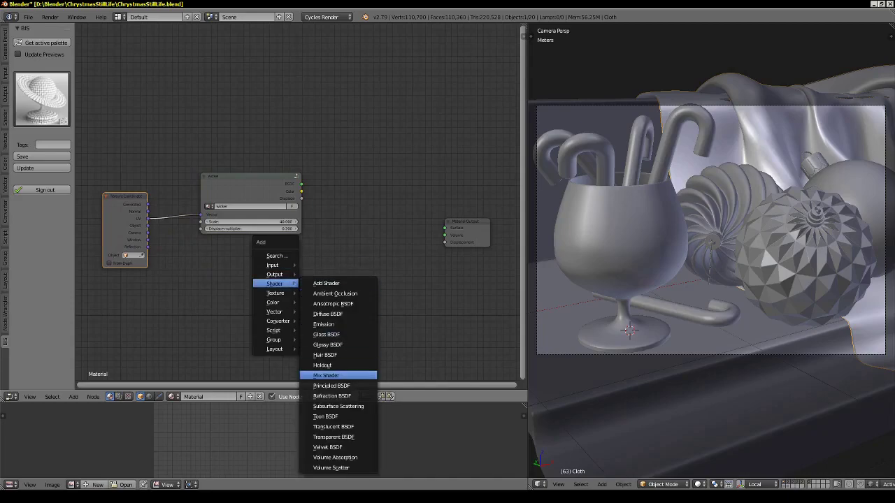
Add a Mix Shader plus Gold and Copper Redish material nodes to the cloth graph
{"action": "left_click", "coordinate": [326, 376]}
{"action": "left_click", "coordinate": [406, 280]}
{"action": "left_click", "coordinate": [42, 100]}
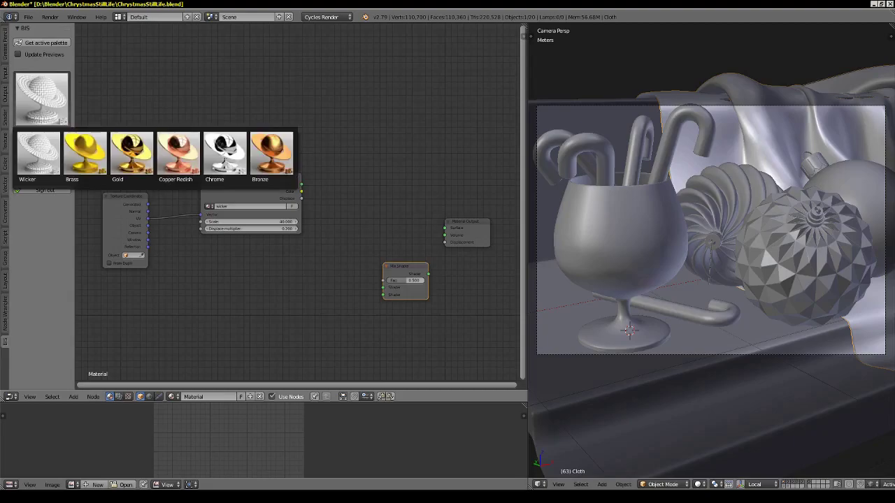
{"action": "left_click", "coordinate": [127, 158]}
{"action": "left_click_drag", "start_coordinate": [380, 319], "coordinate": [290, 317]}
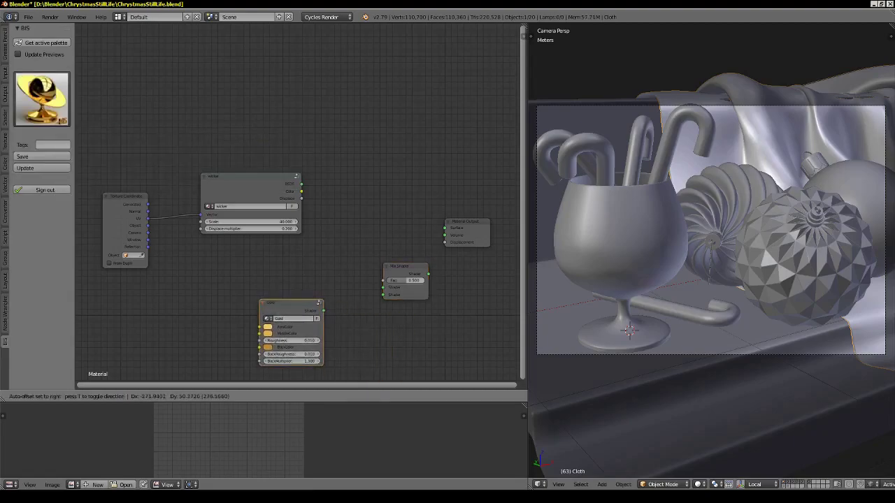
{"action": "left_click", "coordinate": [42, 99]}
{"action": "left_click", "coordinate": [177, 155]}
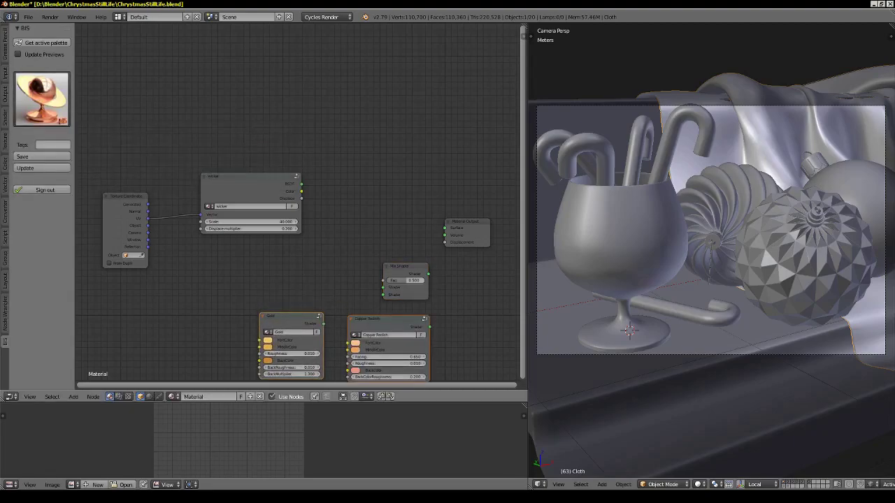
{"action": "left_click", "coordinate": [180, 311]}
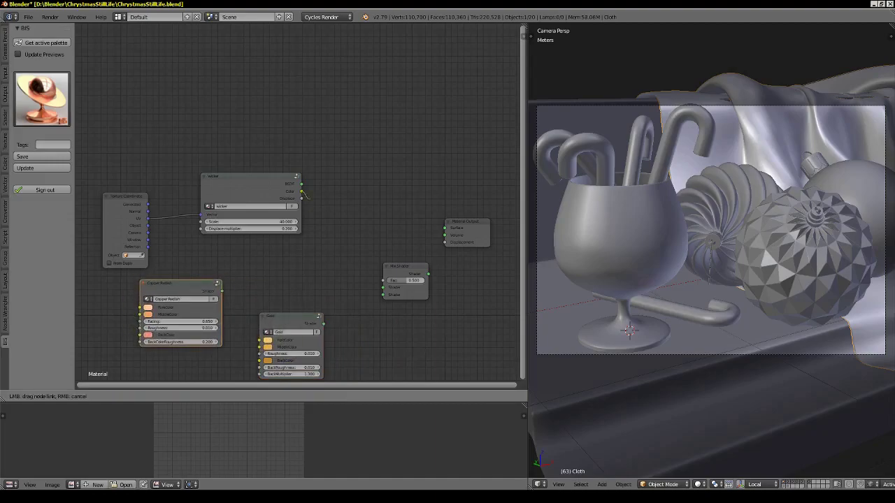
Wire wicker Color as mix factor, Copper Redish and Gold as inputs, and mix into Surface
{"action": "left_click_drag", "start_coordinate": [301, 191], "coordinate": [383, 281]}
{"action": "left_click_drag", "start_coordinate": [221, 290], "coordinate": [383, 287]}
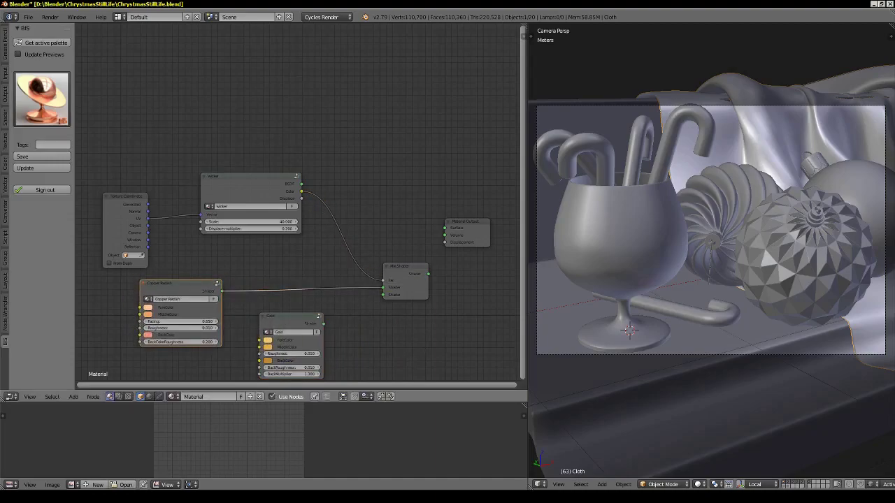
{"action": "left_click_drag", "start_coordinate": [322, 322], "coordinate": [383, 294]}
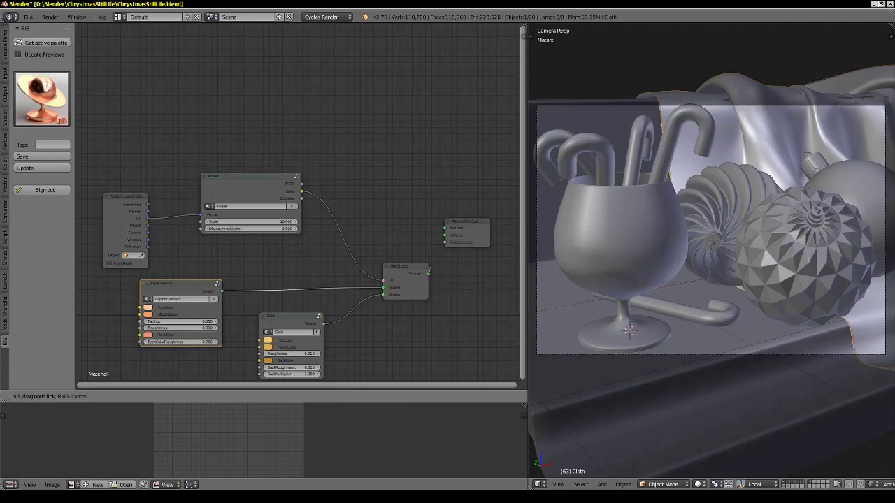
{"action": "left_click_drag", "start_coordinate": [428, 274], "coordinate": [444, 228]}
{"action": "left_click_drag", "start_coordinate": [402, 267], "coordinate": [364, 260]}
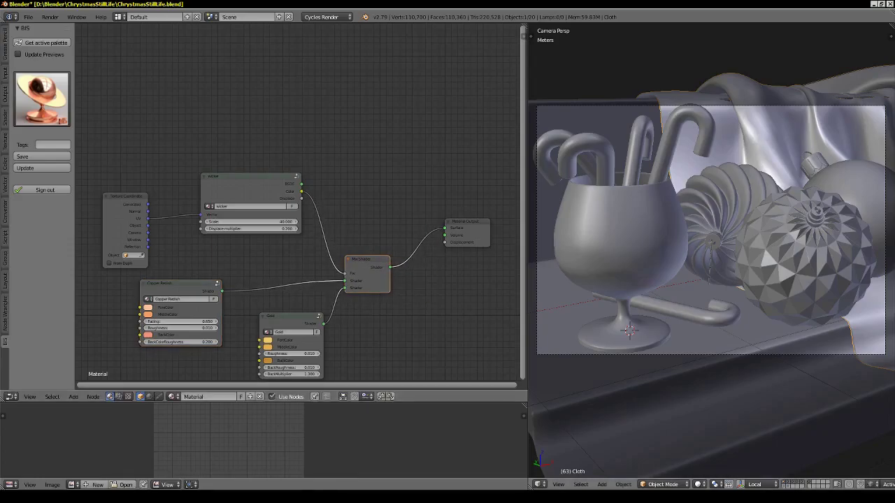
Set wicker Scale to 700 and drive material displacement with multiplier 0.01
{"action": "key", "text": "shift+z"}
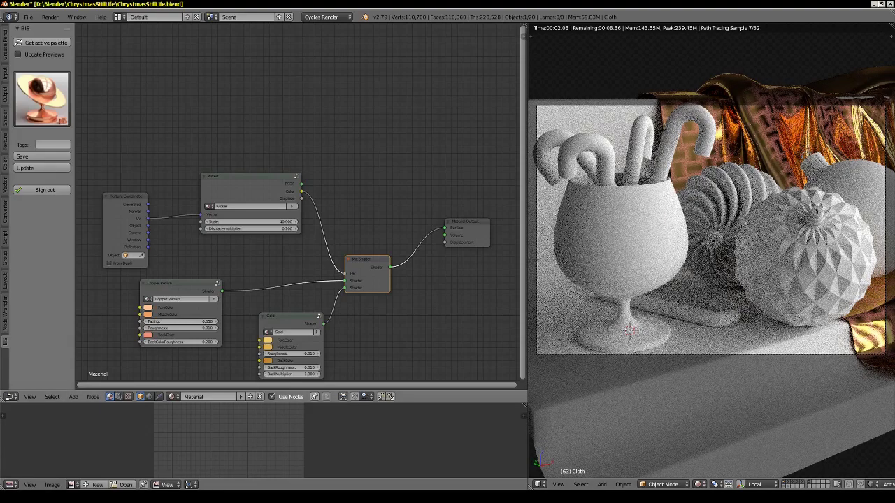
{"action": "left_click", "coordinate": [252, 222]}
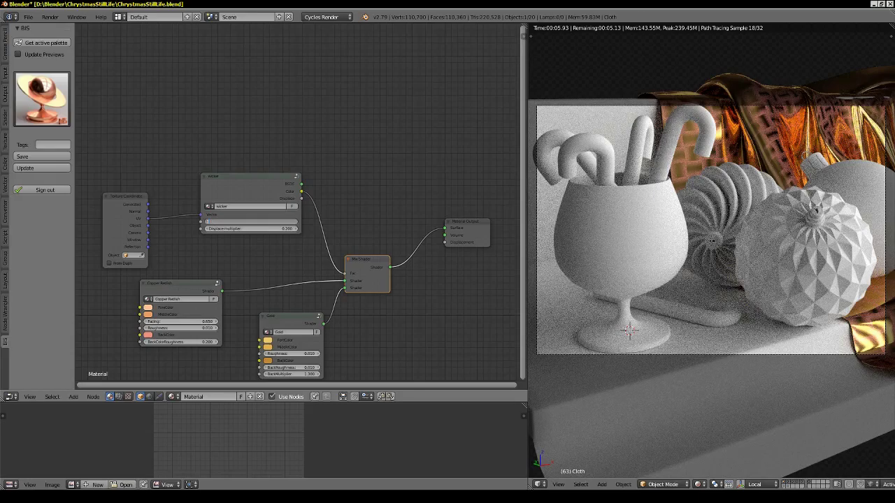
{"action": "key", "text": "Return"}
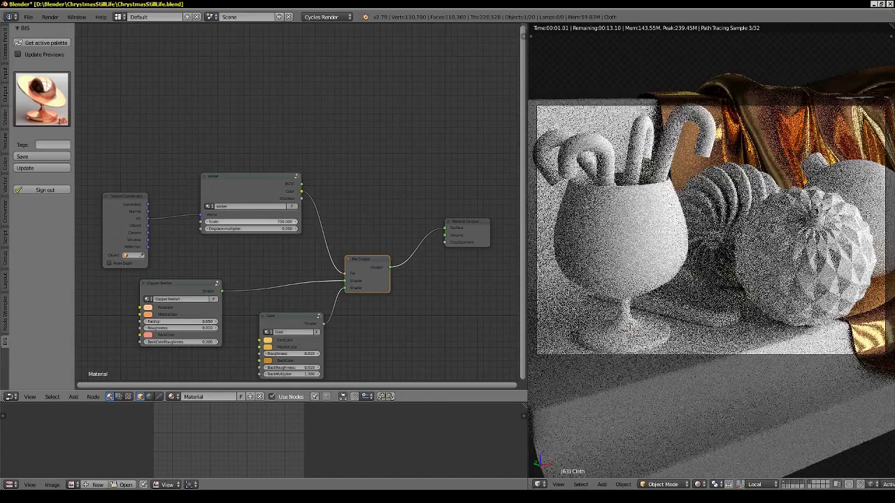
{"action": "left_click_drag", "start_coordinate": [302, 198], "coordinate": [445, 243]}
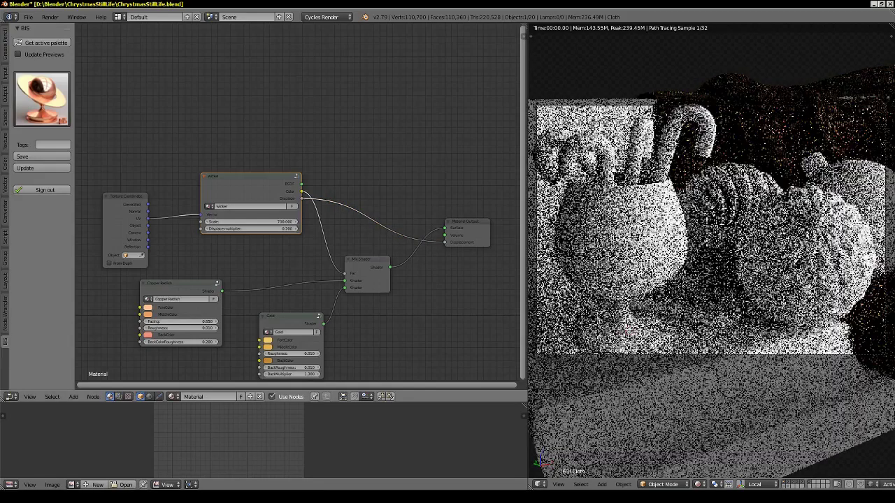
{"action": "left_click", "coordinate": [231, 229]}
{"action": "type", "text": "0.01"}
{"action": "key", "text": "Return"}
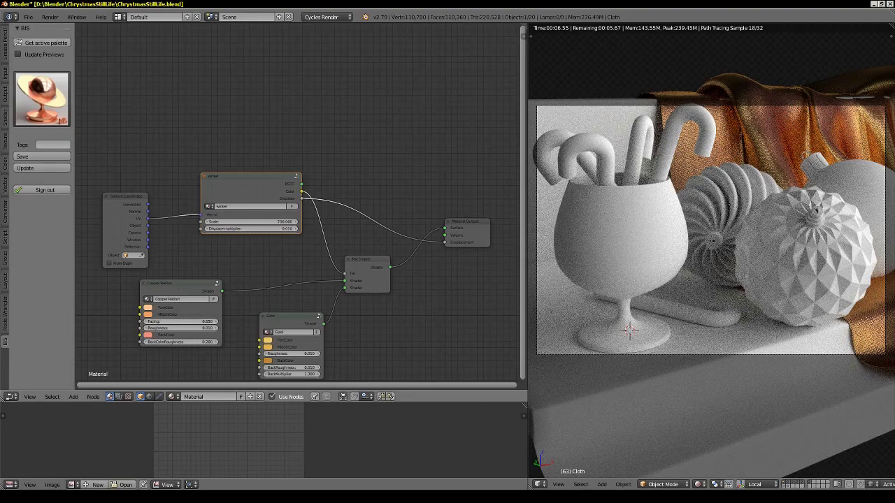
{"action": "key", "text": "shift+z"}
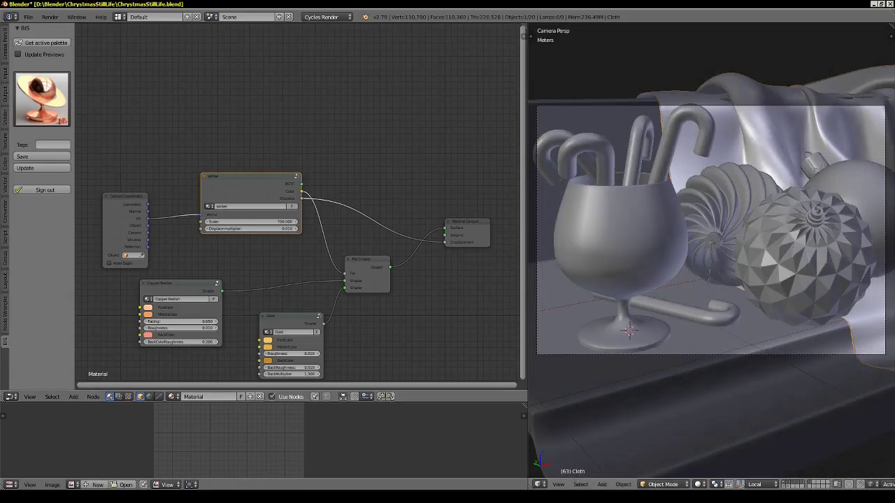
Select the Sphere ornament and give it a new material
{"action": "right_click", "coordinate": [854, 221]}
{"action": "left_click", "coordinate": [212, 397]}
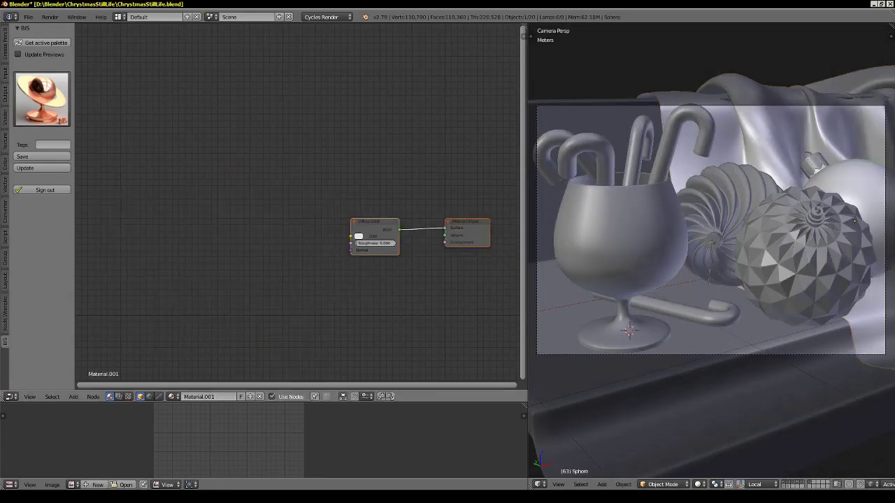
{"action": "left_click", "coordinate": [42, 99]}
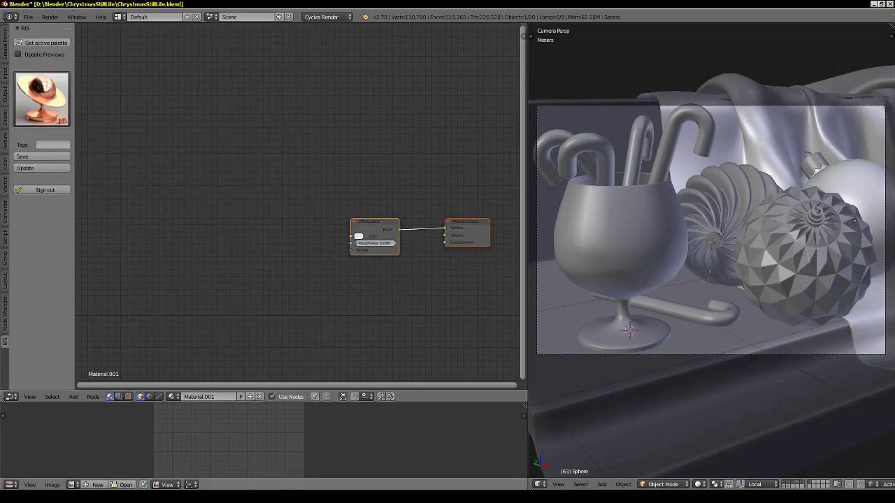
{"action": "key", "text": "alt+Tab"}
Search 'glass', add ChristmasToy to the active palette, then clear the search
{"action": "left_click", "coordinate": [225, 96]}
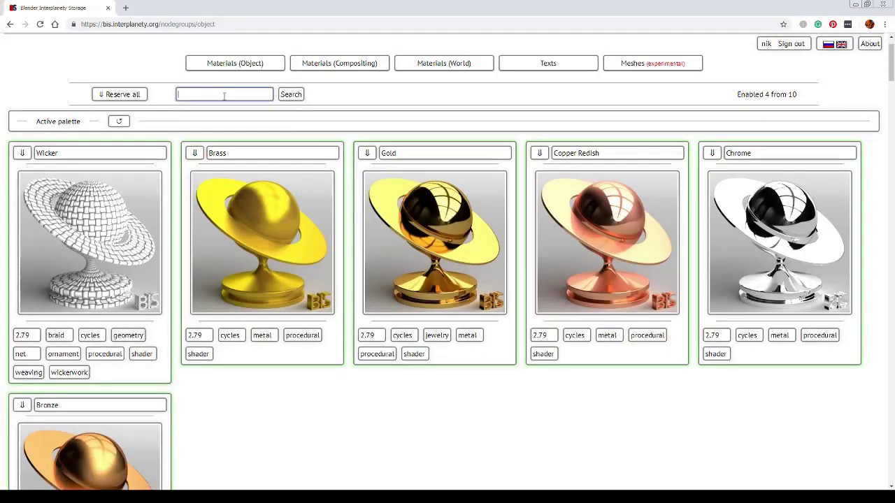
{"action": "type", "text": "ss"}
{"action": "key", "text": "Return"}
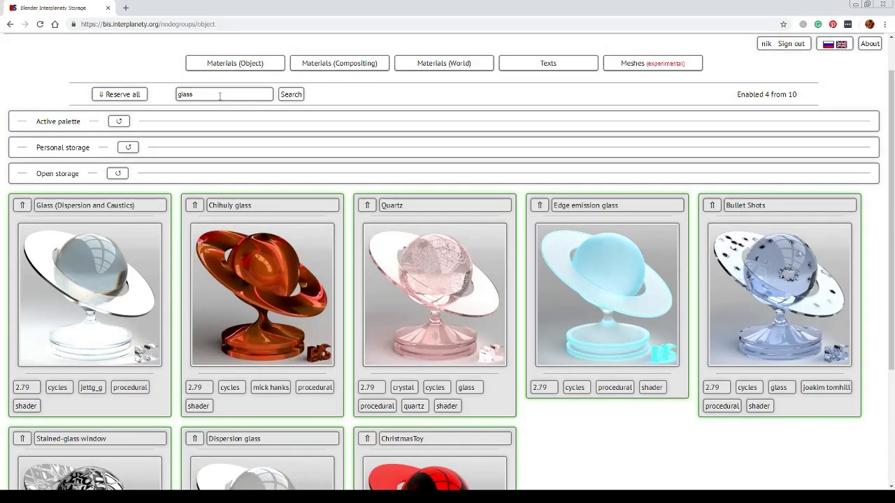
{"action": "scroll", "coordinate": [319, 93], "scroll_direction": "down", "scroll_amount": 2}
{"action": "left_click", "coordinate": [366, 299]}
{"action": "scroll", "coordinate": [365, 304], "scroll_direction": "up", "scroll_amount": 3}
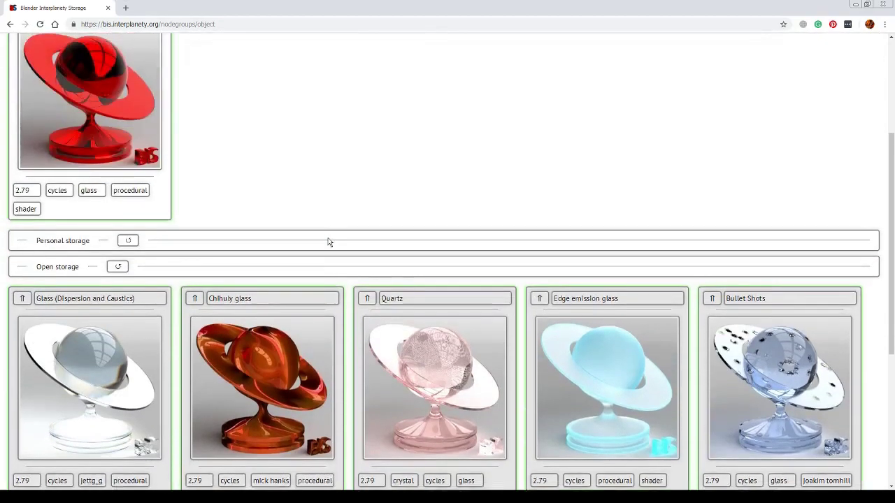
{"action": "scroll", "coordinate": [329, 241], "scroll_direction": "up", "scroll_amount": 3}
{"action": "left_click_drag", "start_coordinate": [195, 136], "coordinate": [159, 135]}
{"action": "key", "text": "BackSpace"}
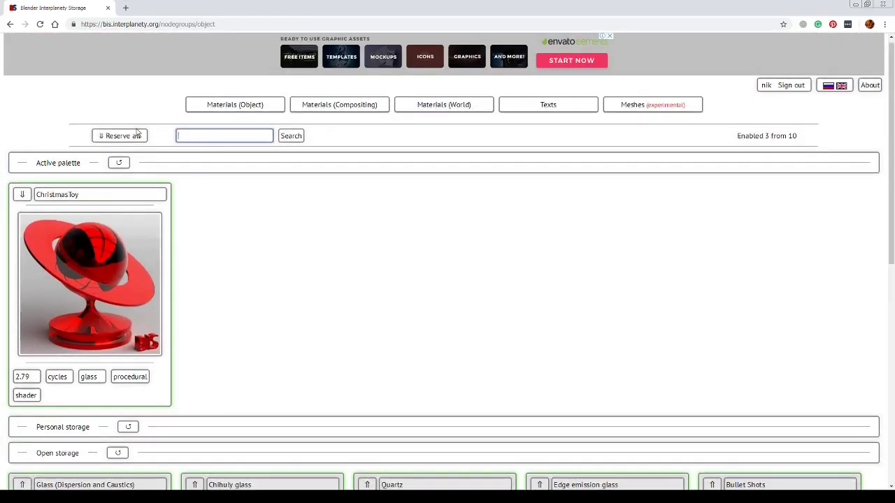
{"action": "left_click", "coordinate": [140, 128]}
{"action": "scroll", "coordinate": [416, 279], "scroll_direction": "down", "scroll_amount": 1}
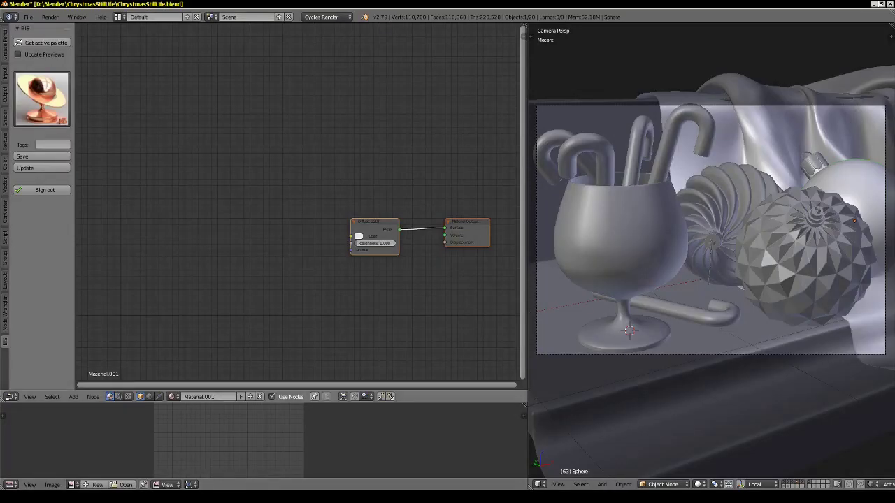
Fetch the active palette and wire a ChristmasToy node into the Sphere's Surface output
{"action": "left_click", "coordinate": [42, 42]}
{"action": "left_click", "coordinate": [42, 99]}
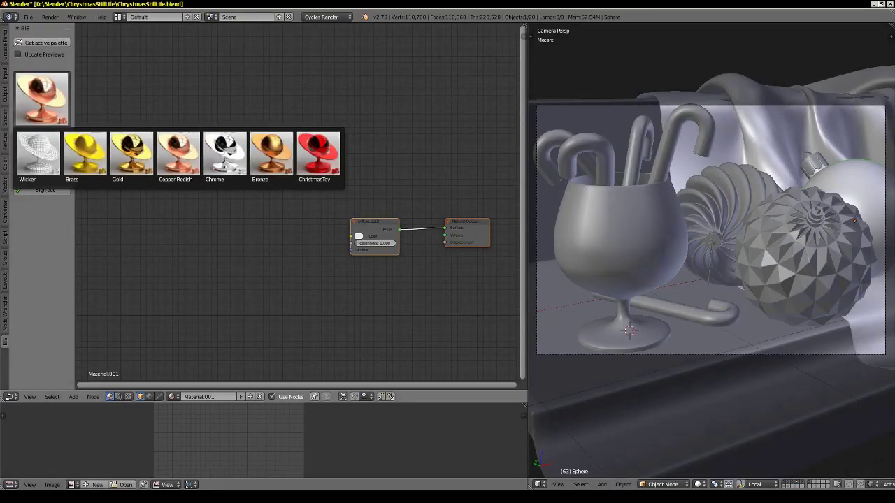
{"action": "left_click", "coordinate": [318, 154]}
{"action": "left_click", "coordinate": [327, 302]}
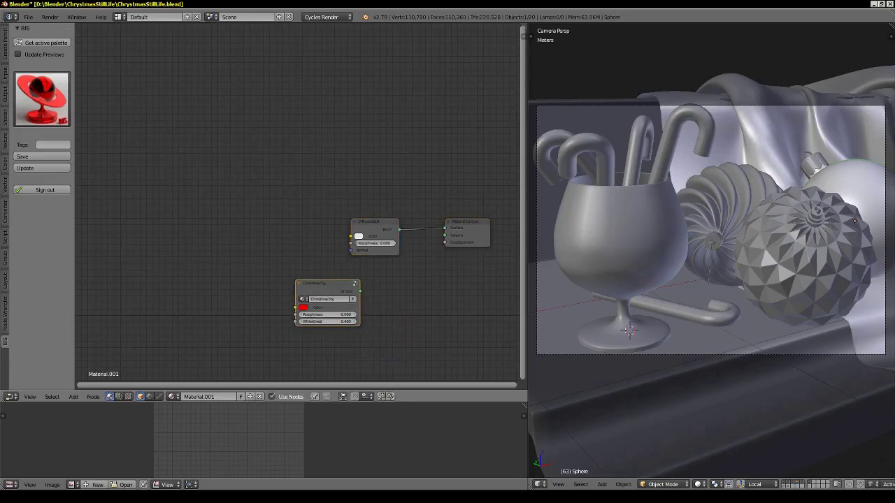
{"action": "left_click_drag", "start_coordinate": [357, 291], "coordinate": [445, 229]}
Delete the old Diffuse node, preview the red ornament rendered, then select the faceted sphere
{"action": "left_click", "coordinate": [374, 223]}
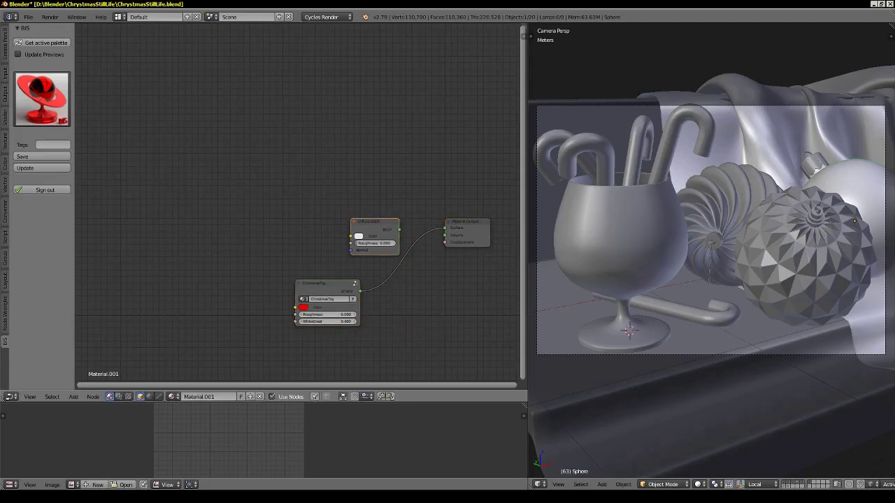
{"action": "key", "text": "x"}
{"action": "key", "text": "shift+z"}
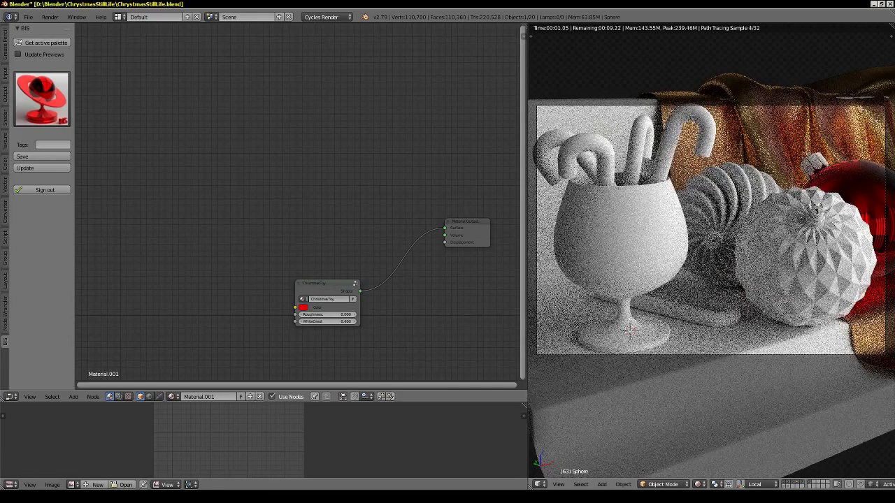
{"action": "key", "text": "shift+z"}
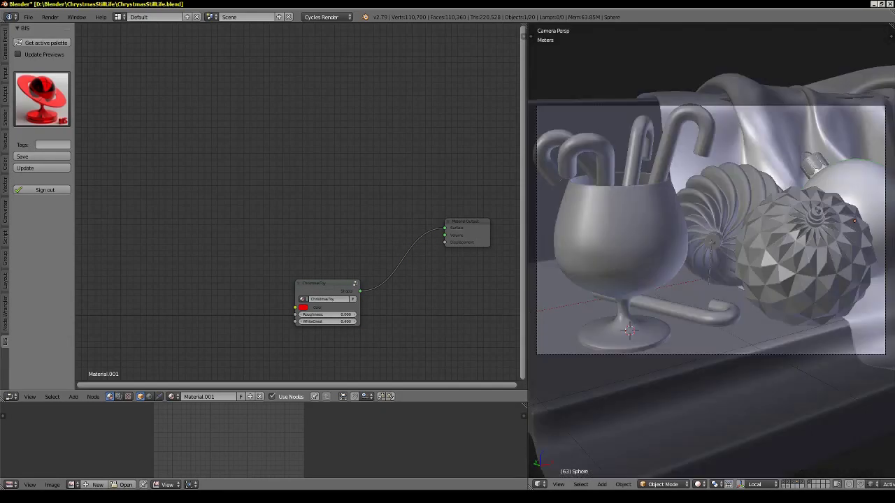
{"action": "right_click", "coordinate": [804, 259]}
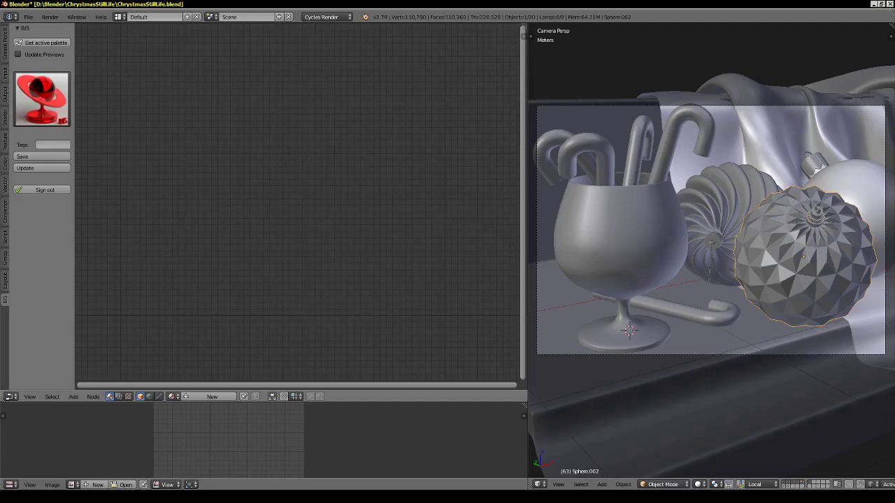
Apply ChristmasToy from the BIS palette to the faceted ornament and link it to Surface
{"action": "left_click", "coordinate": [42, 98]}
{"action": "left_click", "coordinate": [318, 155]}
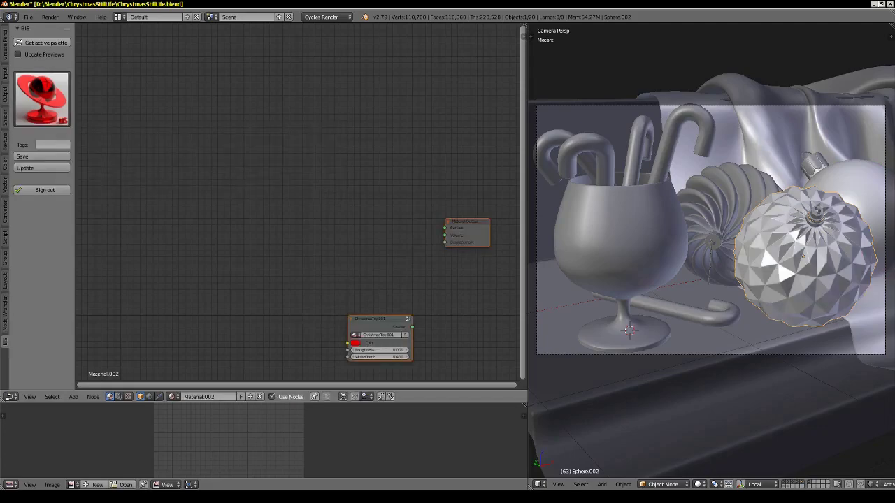
{"action": "mouse_move", "coordinate": [394, 319]}
{"action": "left_mouse_down"}
{"action": "mouse_move", "coordinate": [361, 248]}
{"action": "mouse_move", "coordinate": [473, 219]}
{"action": "left_mouse_up"}
{"action": "scroll", "coordinate": [361, 248], "scroll_direction": "up", "scroll_amount": 2}
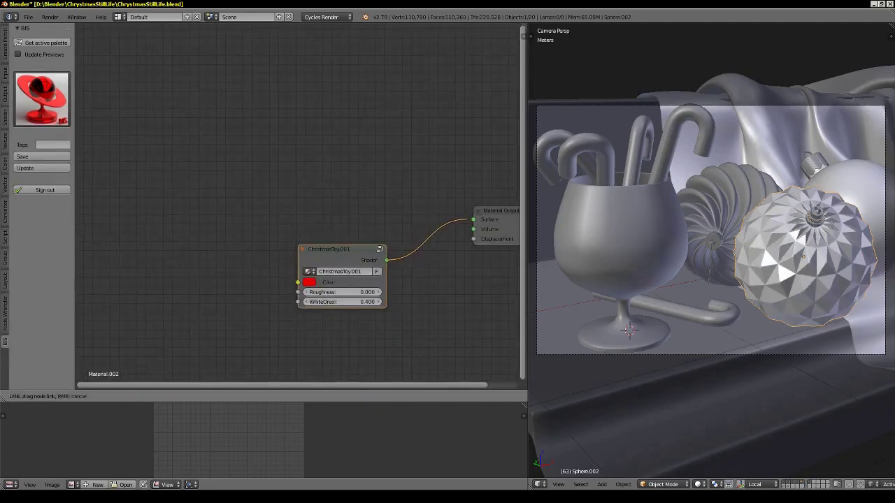
{"action": "middle_click_drag", "start_coordinate": [473, 219], "coordinate": [375, 206]}
Set the ornament colour to deep magenta and WhiteOreol to 0.200, checking the rendered preview
{"action": "left_click", "coordinate": [210, 269]}
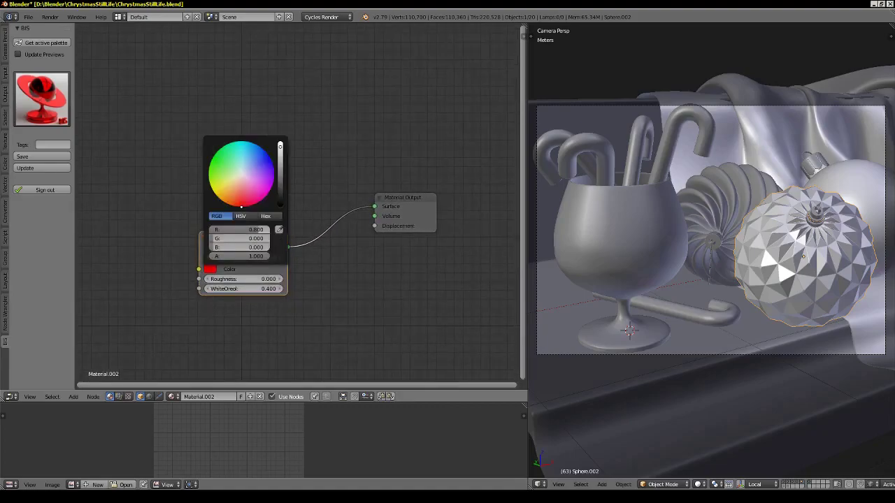
{"action": "left_click_drag", "start_coordinate": [231, 248], "coordinate": [255, 247]}
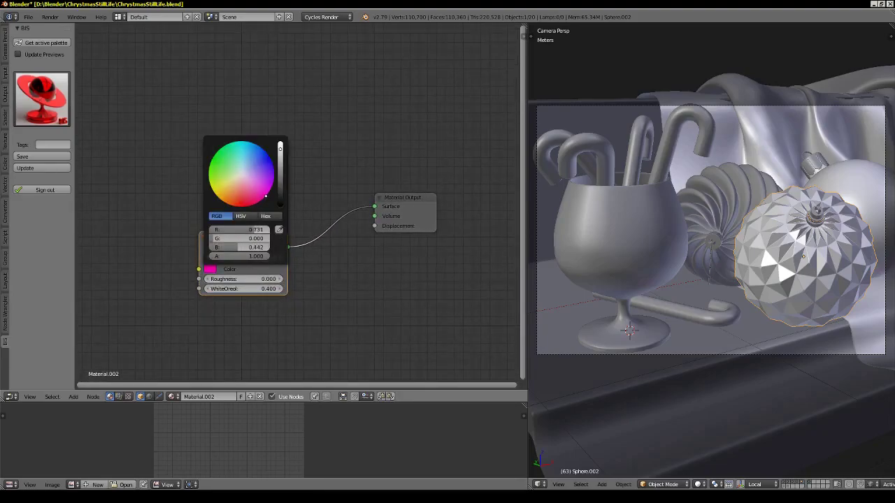
{"action": "left_click_drag", "start_coordinate": [279, 145], "coordinate": [280, 161]}
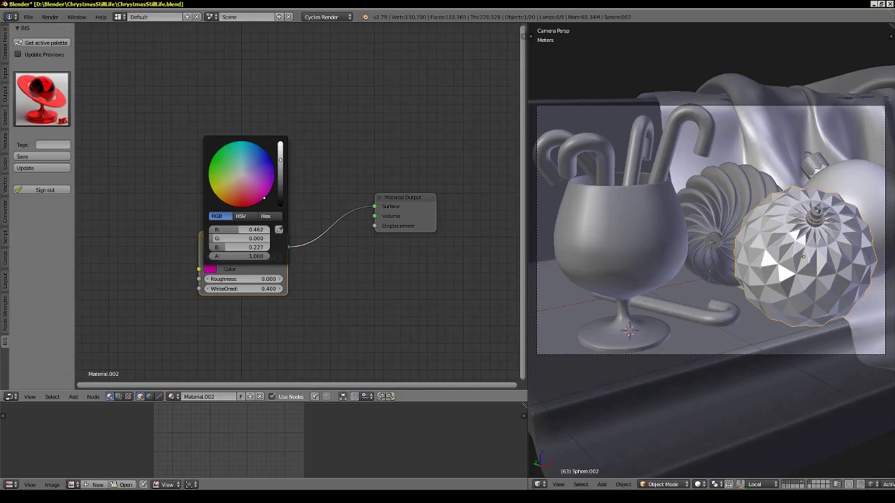
{"action": "left_click", "coordinate": [245, 289]}
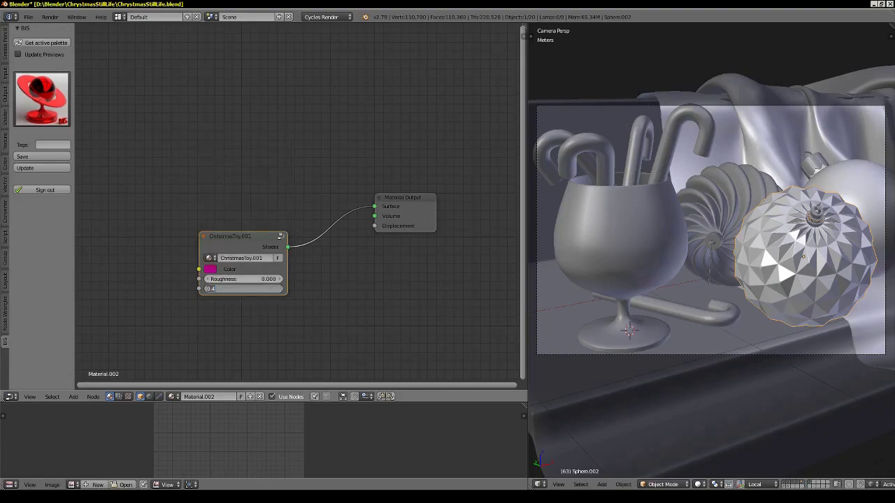
{"action": "key", "text": "Return"}
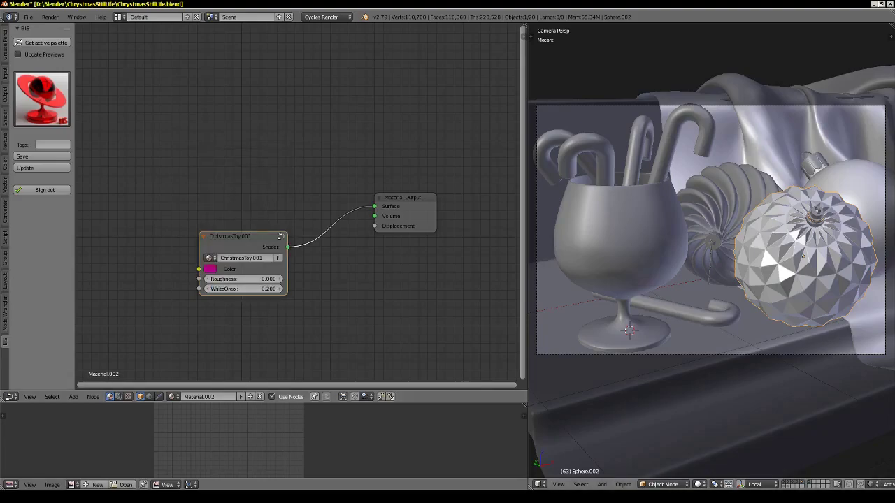
{"action": "key", "text": "shift+z"}
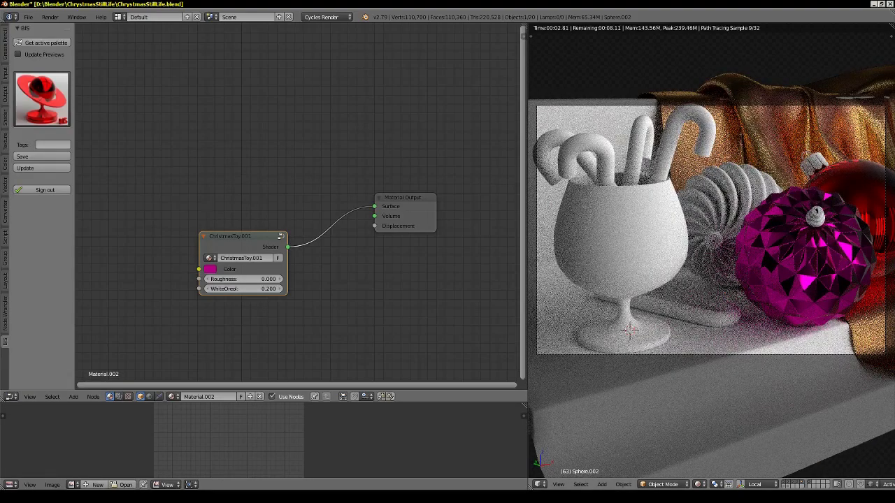
{"action": "left_click", "coordinate": [210, 269]}
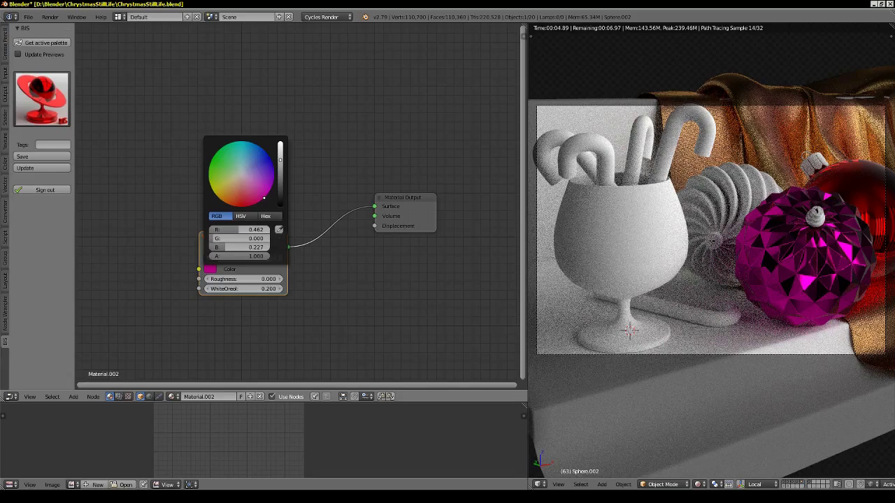
{"action": "left_click_drag", "start_coordinate": [264, 198], "coordinate": [230, 175]}
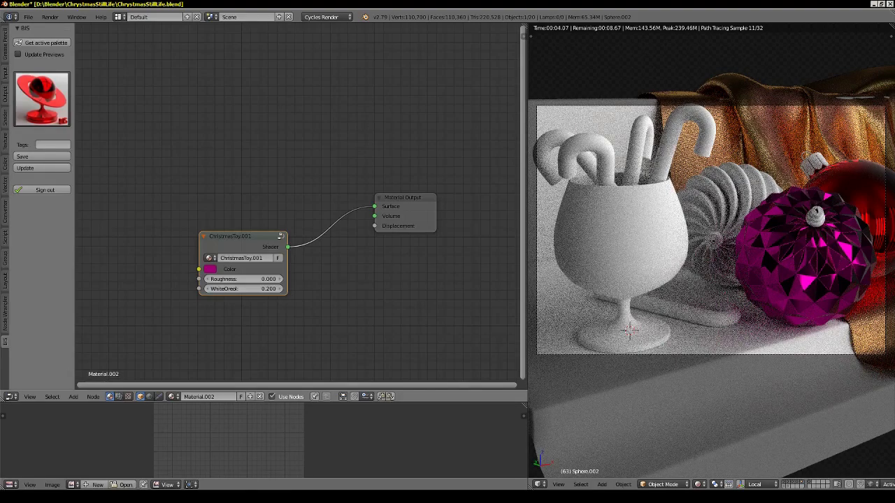
Give the ribbed ornament a new material with a ChristmasToy node replacing the Diffuse shader
{"action": "key", "text": "shift+z"}
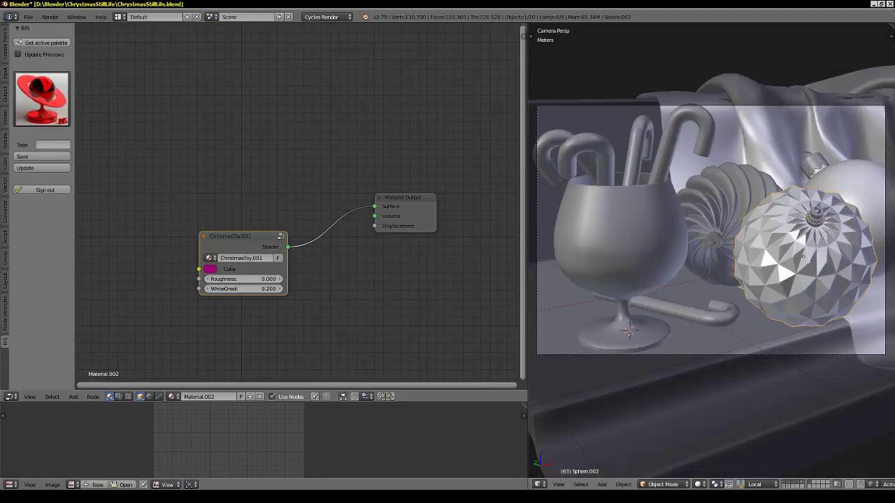
{"action": "key", "text": "ctrl+z"}
{"action": "left_click", "coordinate": [212, 396]}
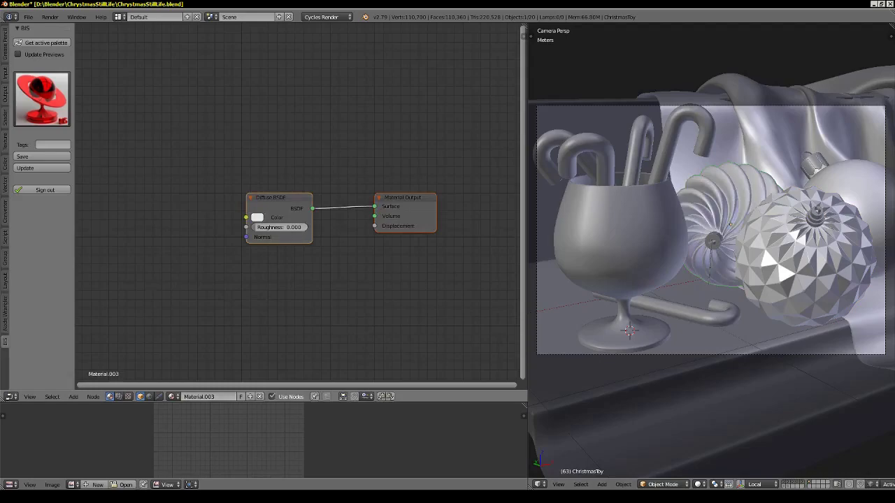
{"action": "key", "text": "x"}
{"action": "left_click", "coordinate": [42, 98]}
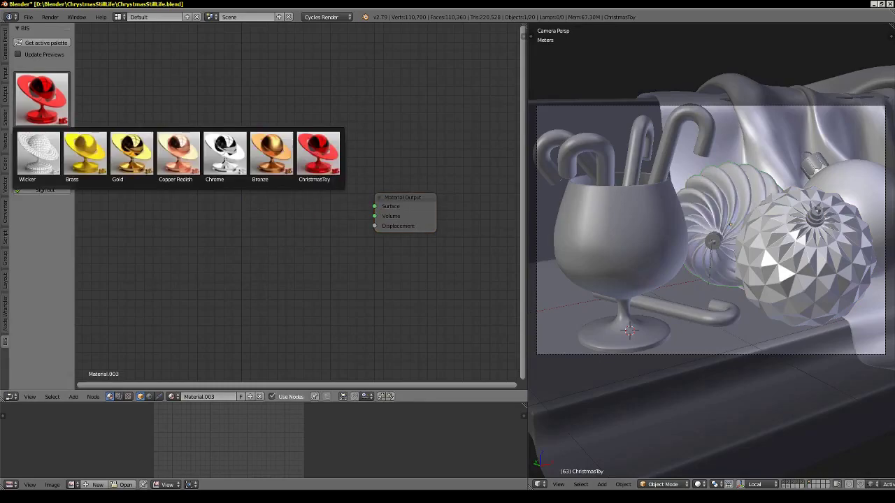
{"action": "left_click", "coordinate": [319, 160]}
{"action": "mouse_move", "coordinate": [279, 330]}
{"action": "left_mouse_down"}
{"action": "mouse_move", "coordinate": [255, 251]}
{"action": "mouse_move", "coordinate": [375, 207]}
{"action": "left_mouse_up"}
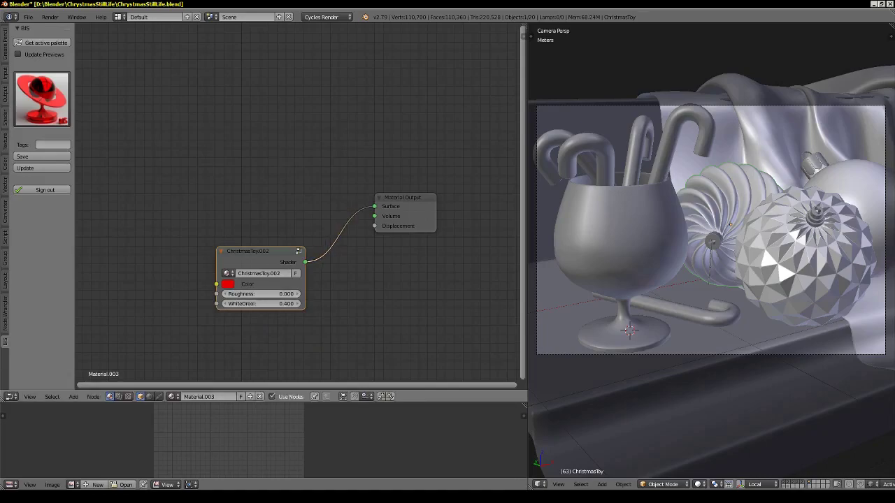
Recolour the ribbed ornament from red to a warm pink, checking it in rendered view
{"action": "left_click", "coordinate": [227, 284]}
{"action": "left_click_drag", "start_coordinate": [259, 221], "coordinate": [273, 195]}
{"action": "key", "text": "shift+z"}
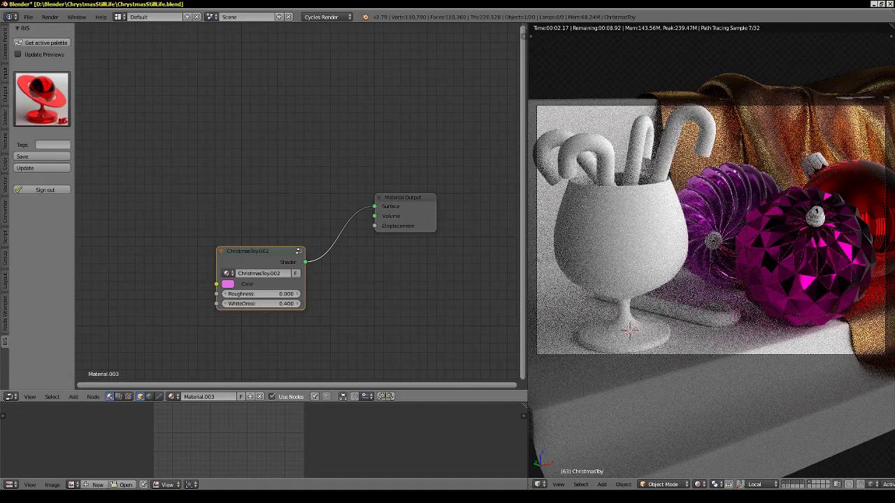
{"action": "left_click", "coordinate": [228, 284]}
{"action": "left_click", "coordinate": [267, 201]}
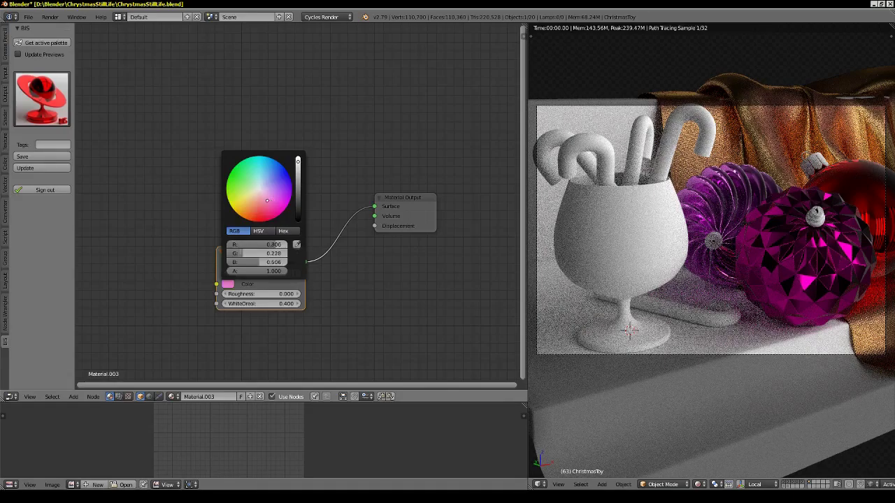
{"action": "left_click", "coordinate": [265, 203]}
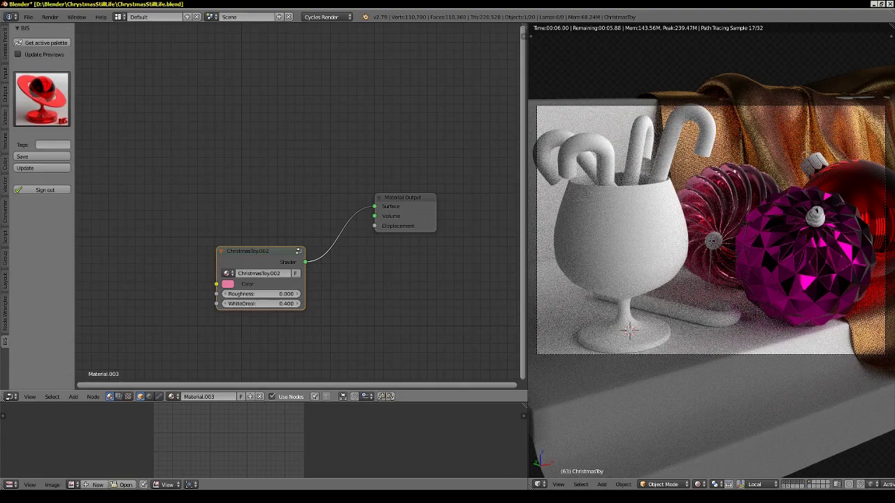
{"action": "key", "text": "shift+z"}
Select the table, search the BIS library for wood, and add Wood red to the active palette
{"action": "right_click", "coordinate": [773, 265]}
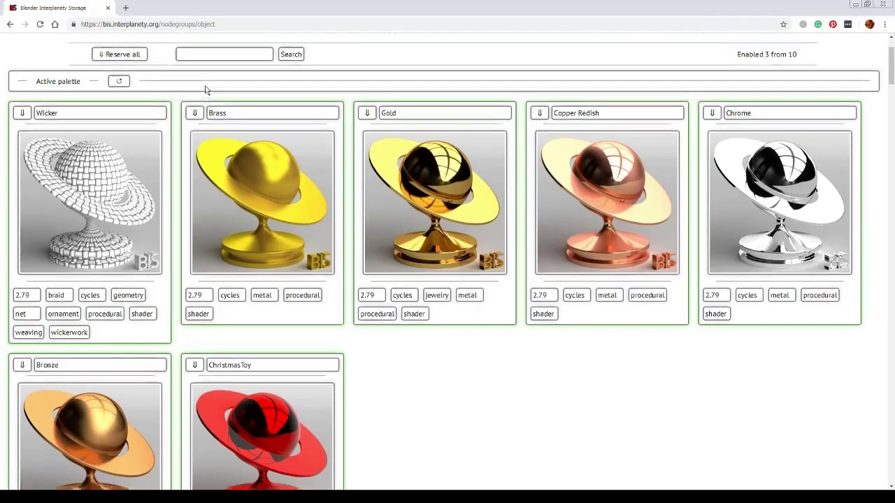
{"action": "scroll", "coordinate": [204, 89], "scroll_direction": "up", "scroll_amount": 3}
{"action": "left_click", "coordinate": [204, 140]}
{"action": "type", "text": "wood"}
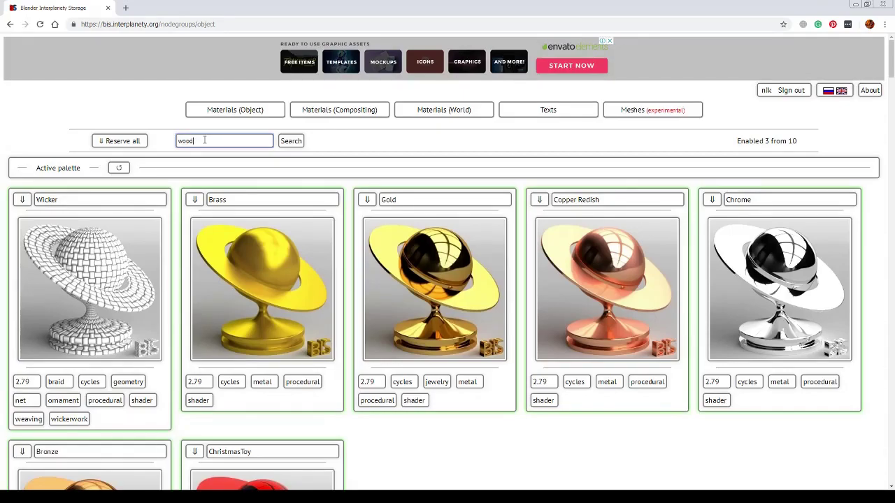
{"action": "key", "text": "Return"}
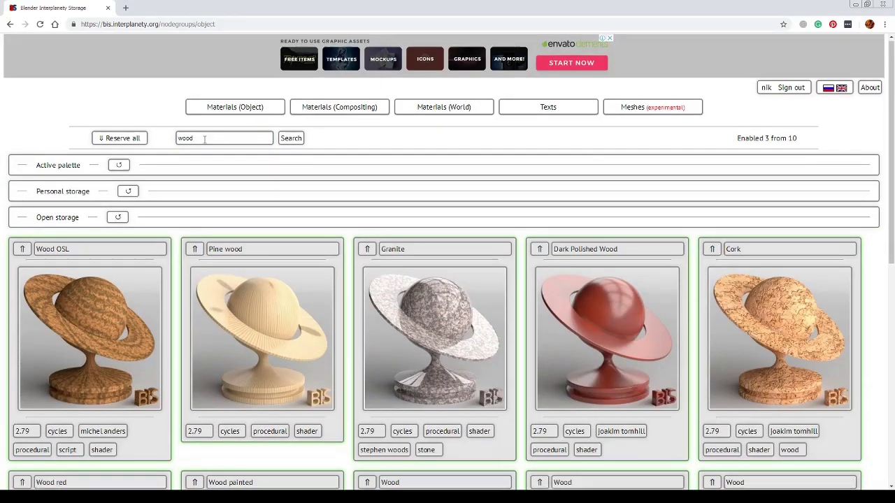
{"action": "scroll", "coordinate": [204, 143], "scroll_direction": "down", "scroll_amount": 4}
{"action": "scroll", "coordinate": [203, 147], "scroll_direction": "down", "scroll_amount": 2}
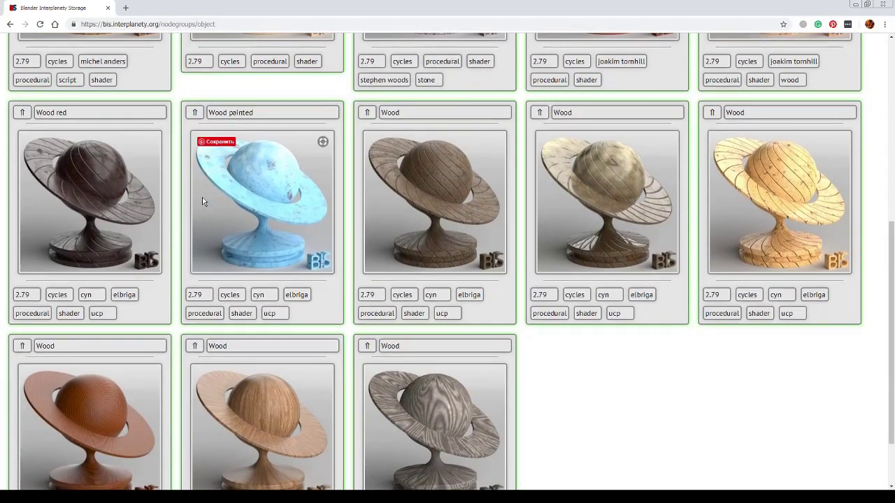
{"action": "left_click", "coordinate": [22, 115]}
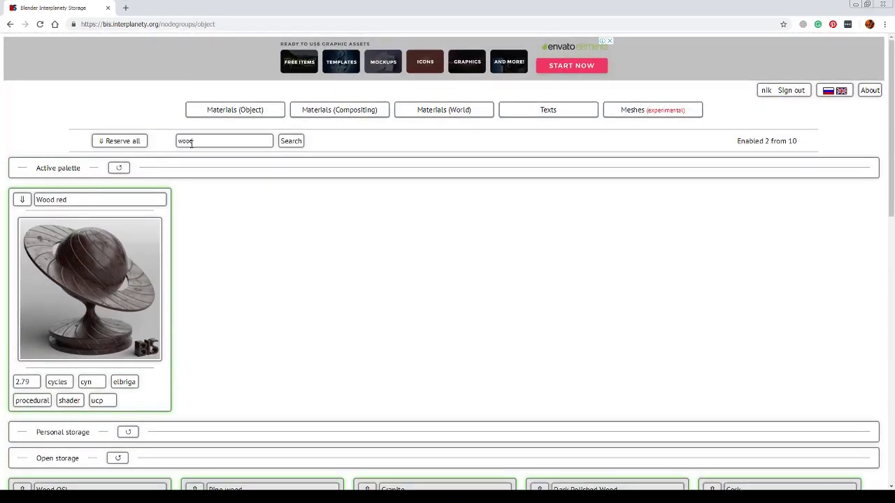
Clear the search field so every palette material is listed
{"action": "left_click_drag", "start_coordinate": [217, 140], "coordinate": [145, 139]}
{"action": "key", "text": "BackSpace"}
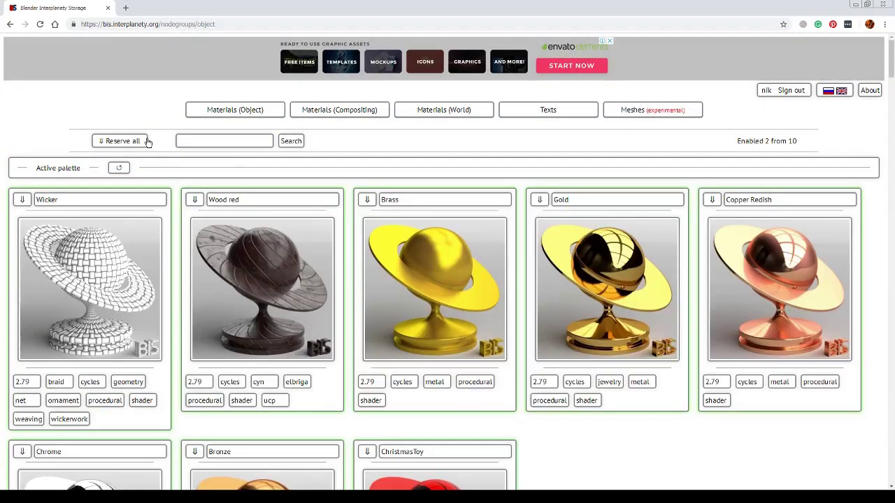
{"action": "scroll", "coordinate": [154, 145], "scroll_direction": "down", "scroll_amount": 1}
{"action": "scroll", "coordinate": [161, 151], "scroll_direction": "down", "scroll_amount": 1}
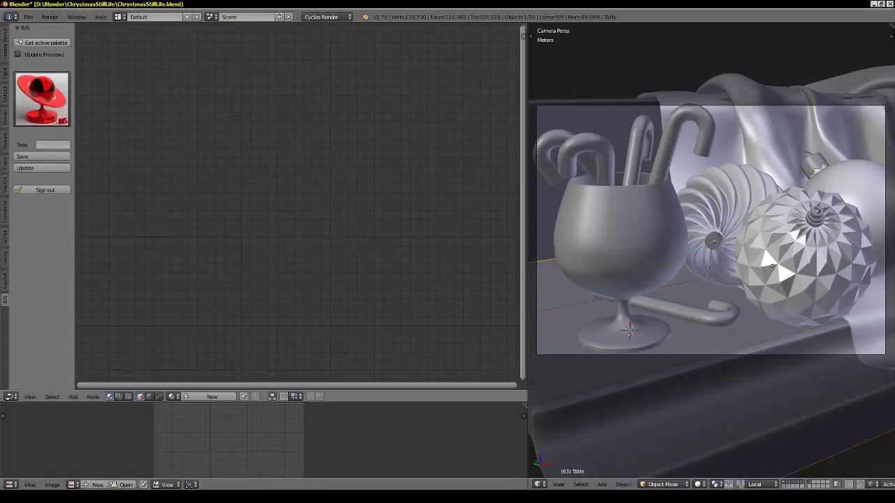
Load the updated palette and apply the Wood red material to the table
{"action": "left_click", "coordinate": [42, 43]}
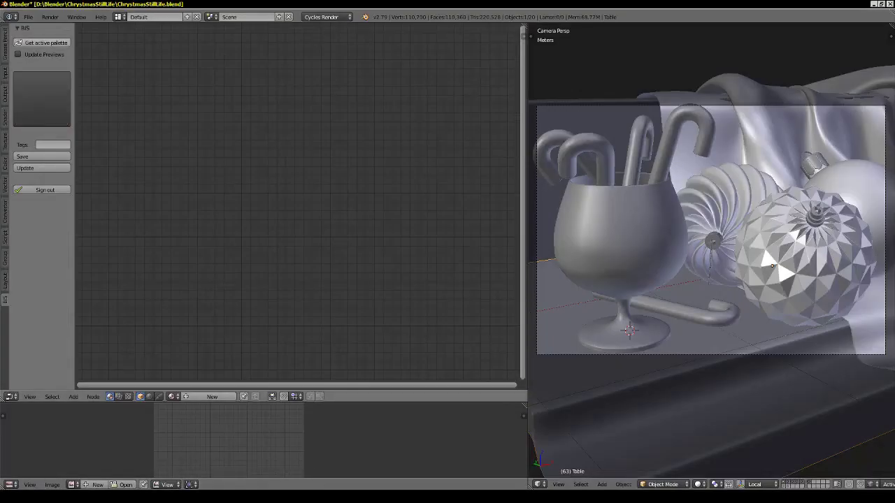
{"action": "left_click", "coordinate": [42, 98]}
{"action": "left_click", "coordinate": [84, 157]}
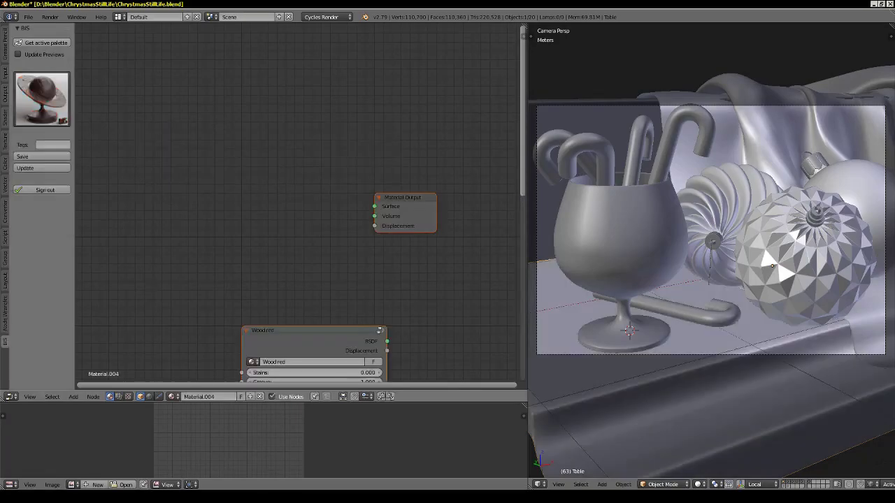
{"action": "key", "text": "Return"}
{"action": "scroll", "coordinate": [300, 202], "scroll_direction": "down", "scroll_amount": 2}
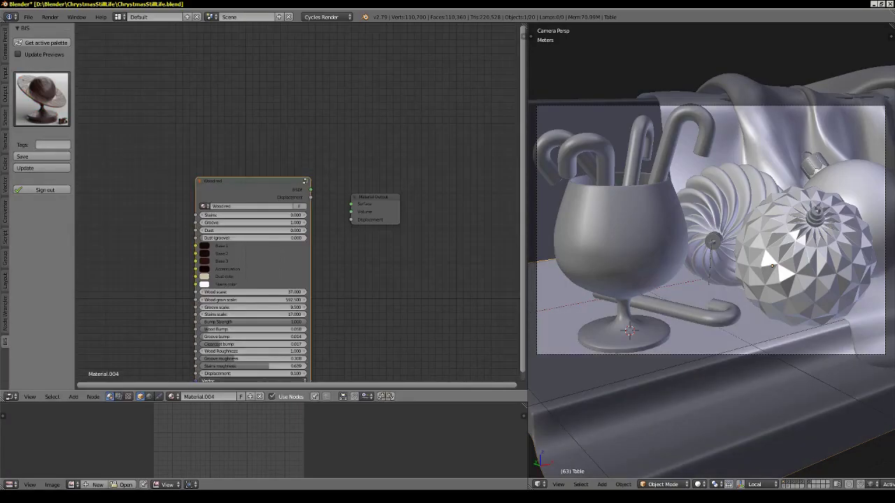
{"action": "middle_click_drag", "start_coordinate": [299, 202], "coordinate": [360, 194]}
Feed Texture Coordinate UV into Wood red's Vector and connect Wood red to the output
{"action": "key", "text": "shift+a"}
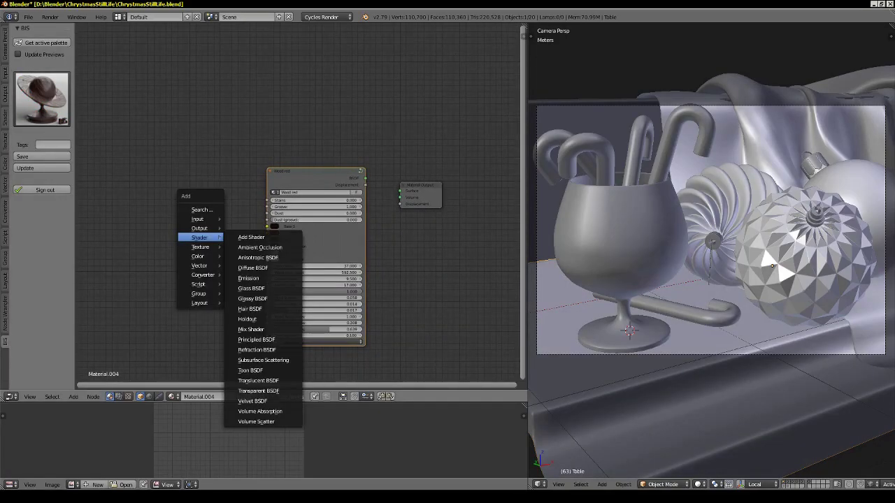
{"action": "left_click", "coordinate": [259, 344]}
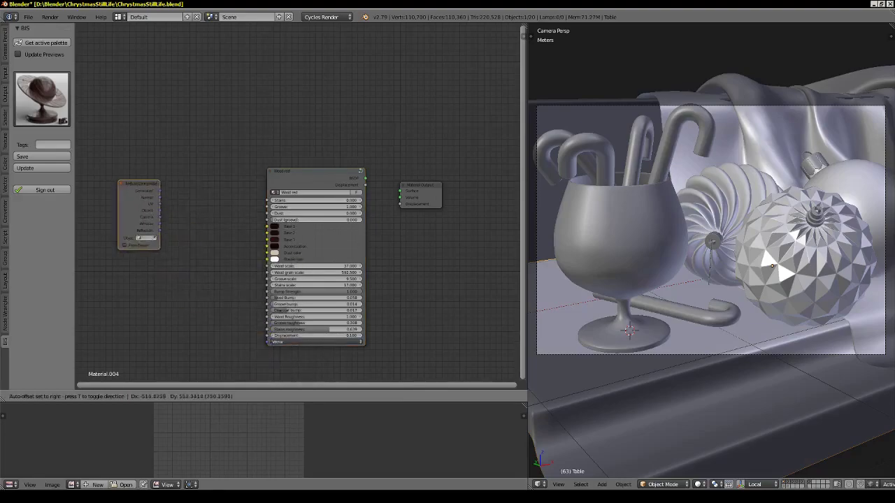
{"action": "left_click", "coordinate": [130, 203]}
{"action": "left_click_drag", "start_coordinate": [150, 192], "coordinate": [267, 341]}
{"action": "left_click", "coordinate": [315, 171]}
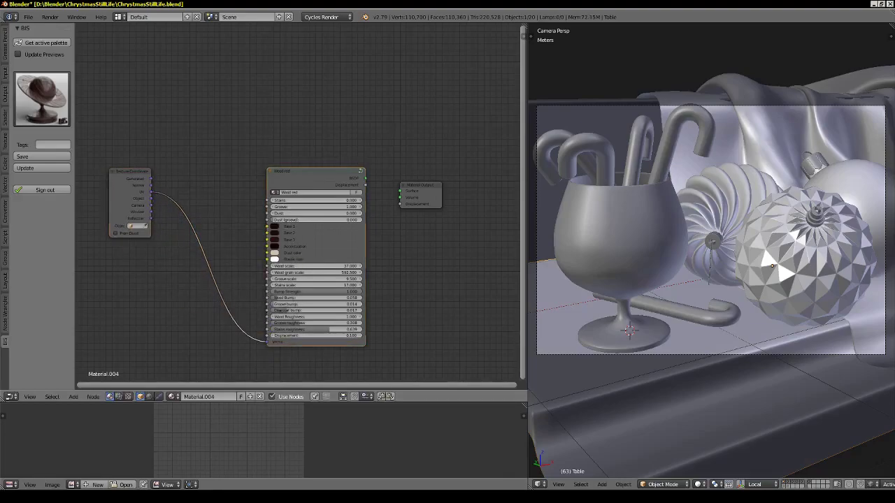
{"action": "left_click_drag", "start_coordinate": [365, 179], "coordinate": [401, 191]}
{"action": "left_click_drag", "start_coordinate": [314, 171], "coordinate": [304, 168]}
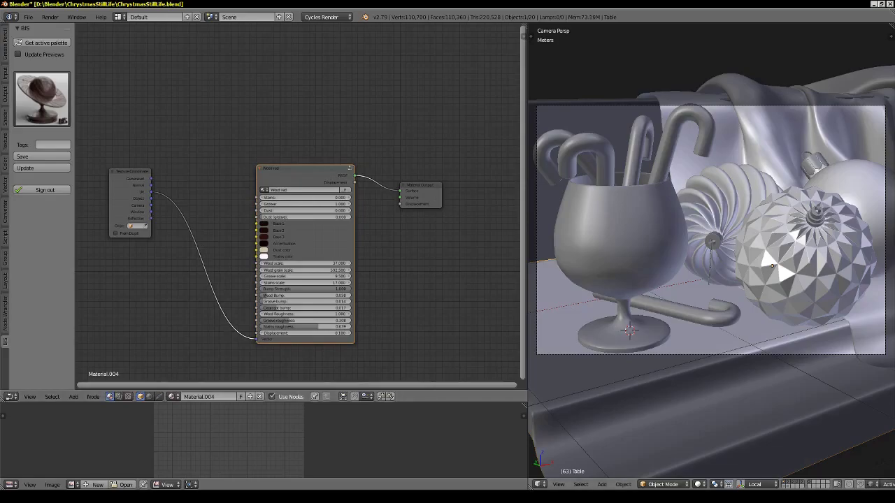
{"action": "key", "text": "shift+z"}
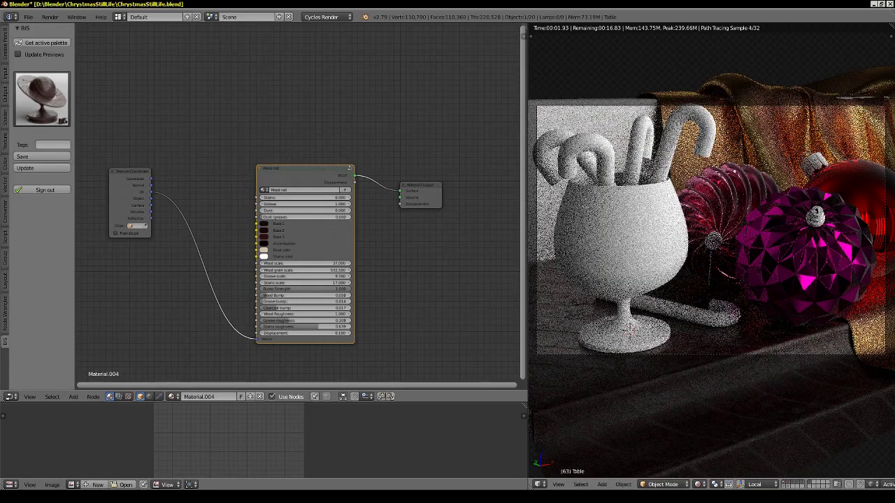
Add a Mapping node rotated -45° on Z to turn the wood grain
{"action": "key", "text": "shift+a"}
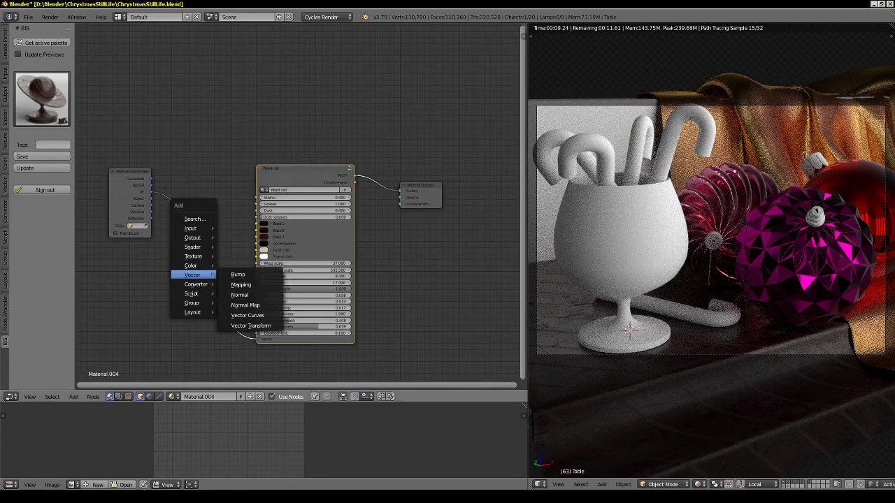
{"action": "left_click", "coordinate": [241, 284]}
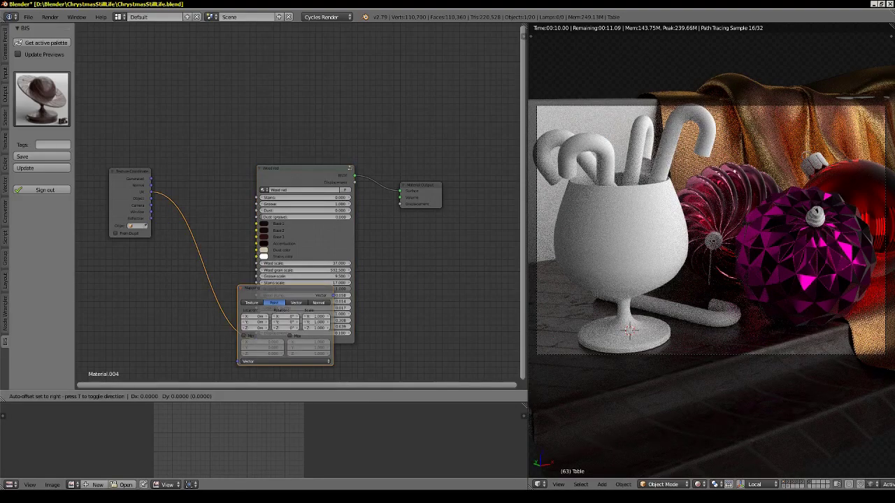
{"action": "left_click", "coordinate": [168, 218]}
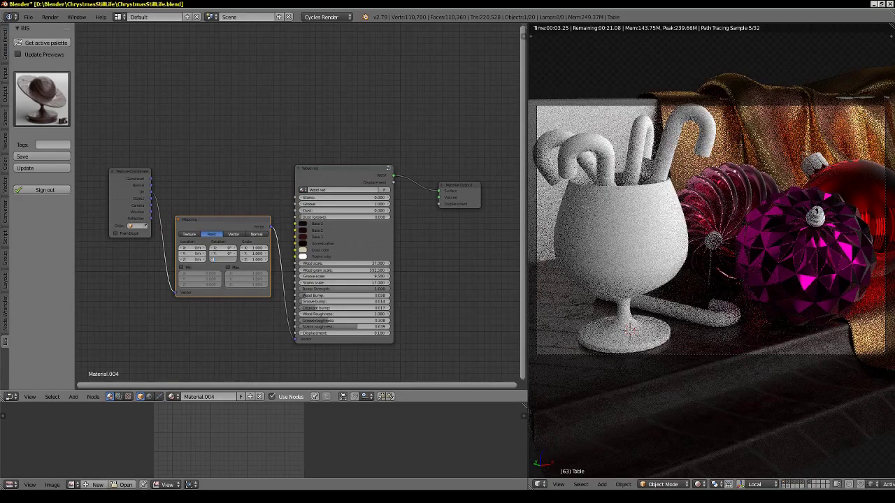
{"action": "type", "text": "-45"}
{"action": "key", "text": "Return"}
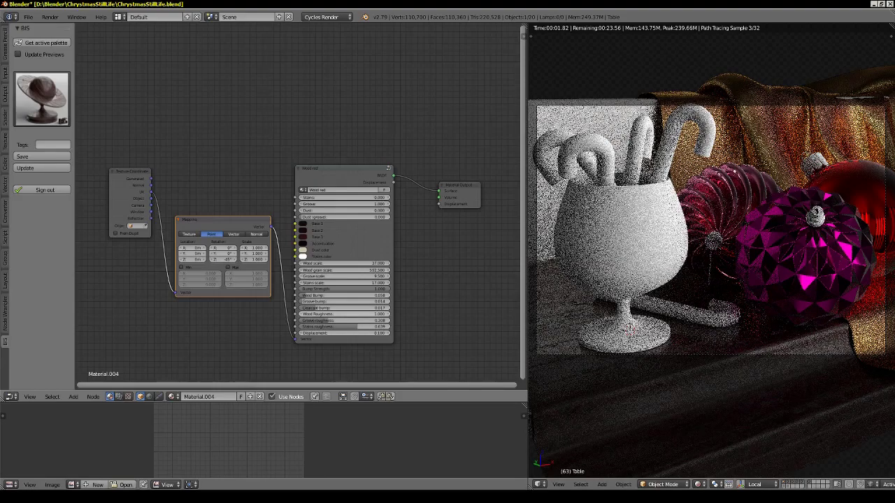
{"action": "key", "text": "shift+z"}
{"action": "right_click", "coordinate": [772, 265]}
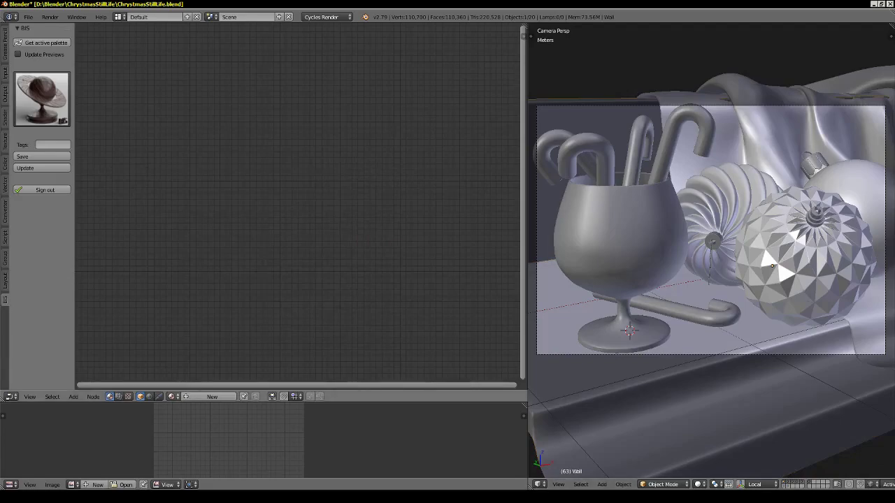
Assign Material.004 to the wall and create a new material for the wine glass
{"action": "left_click", "coordinate": [172, 396]}
{"action": "left_click", "coordinate": [209, 346]}
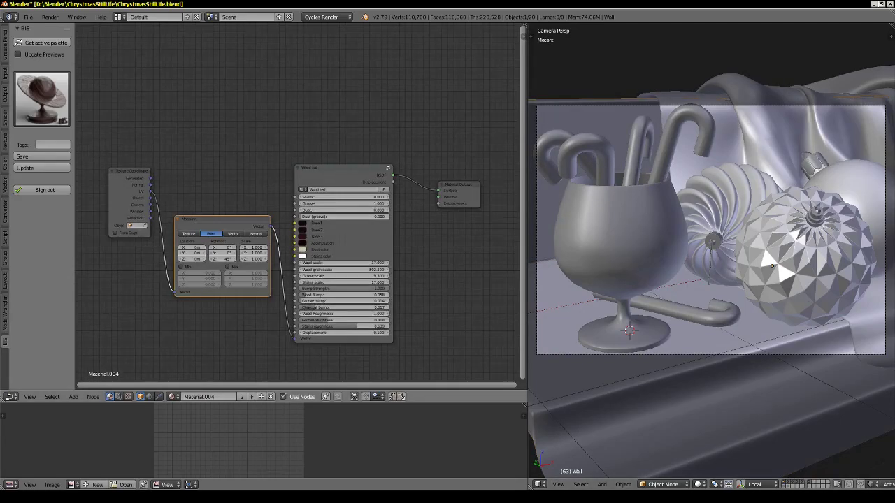
{"action": "right_click", "coordinate": [615, 237]}
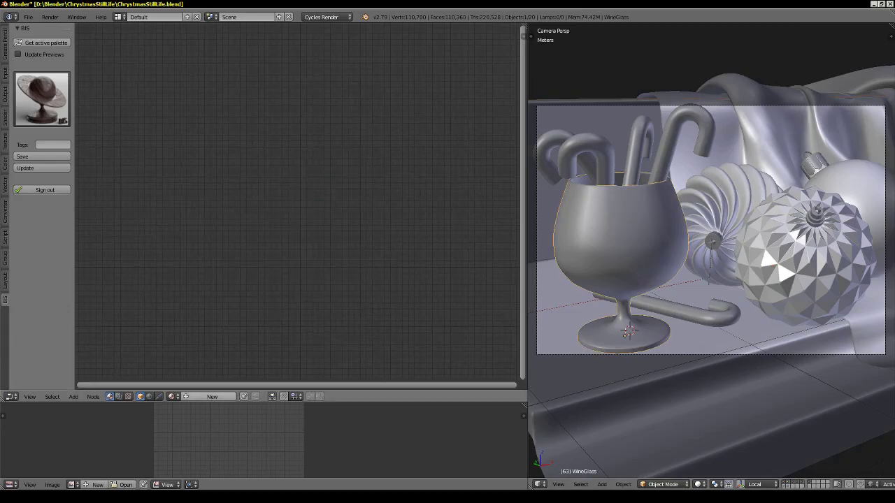
{"action": "left_click", "coordinate": [212, 397]}
Wire a Glass BSDF shader to the glass's output and delete the Diffuse node
{"action": "key", "text": "shift+a"}
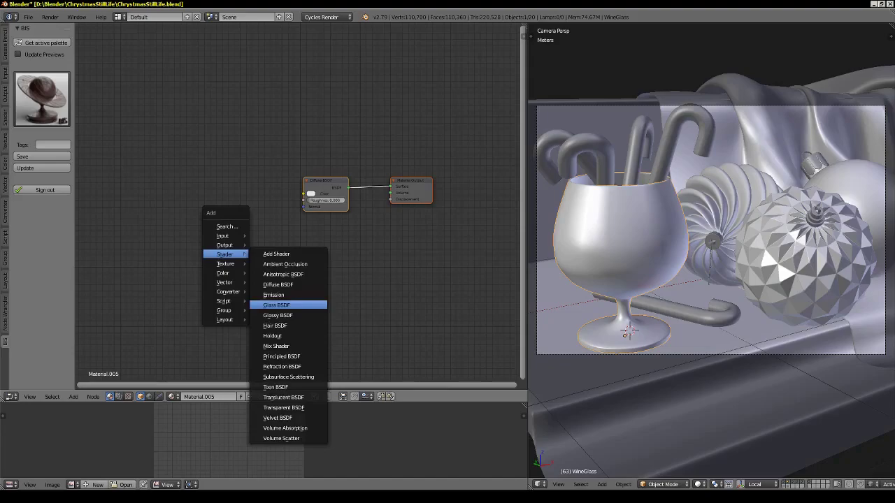
{"action": "left_click", "coordinate": [279, 305]}
{"action": "left_click_drag", "start_coordinate": [332, 240], "coordinate": [390, 187]}
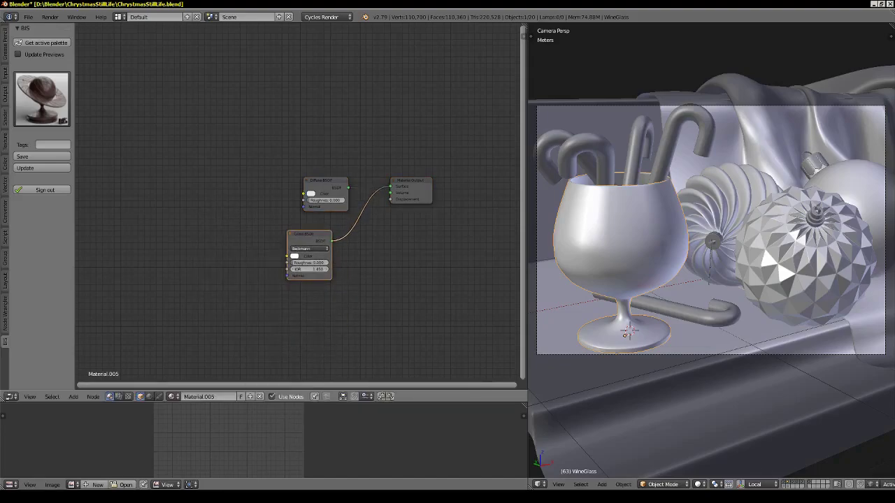
{"action": "left_click", "coordinate": [325, 183]}
{"action": "key", "text": "x"}
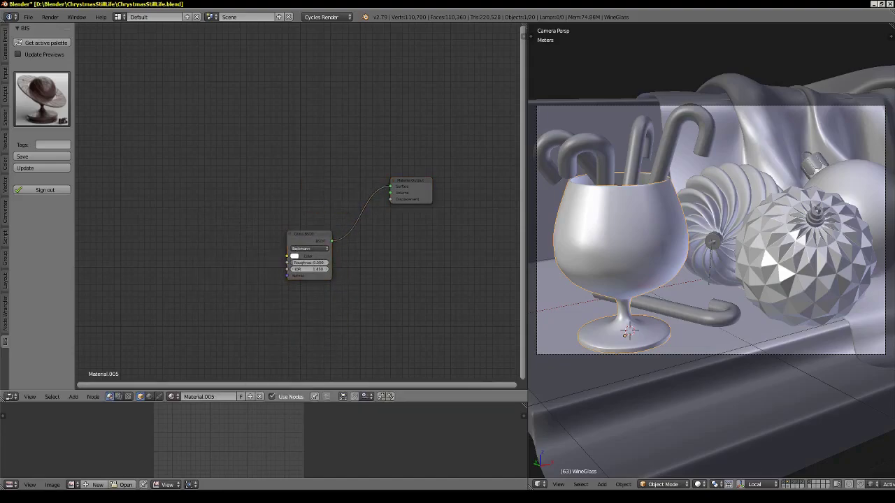
Give the candy cane a new material and add the 'candy' search result Candy to the active palette
{"action": "right_click", "coordinate": [586, 150]}
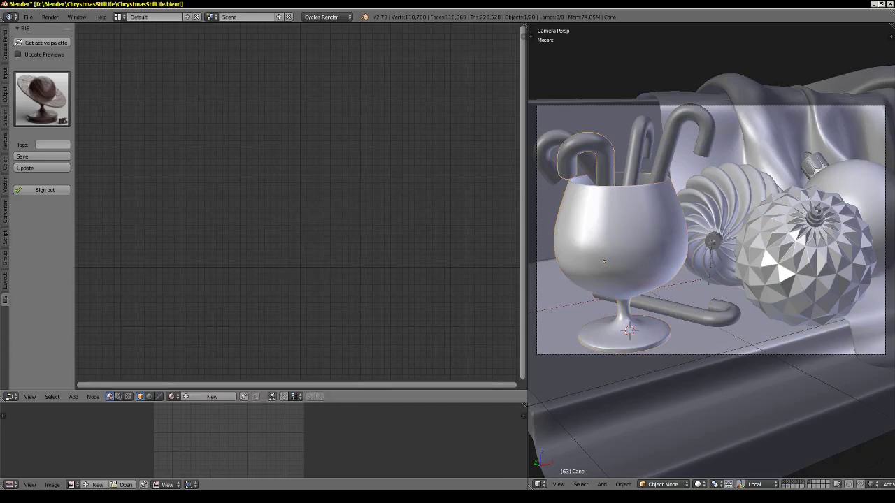
{"action": "left_click", "coordinate": [212, 397]}
{"action": "left_click", "coordinate": [41, 98]}
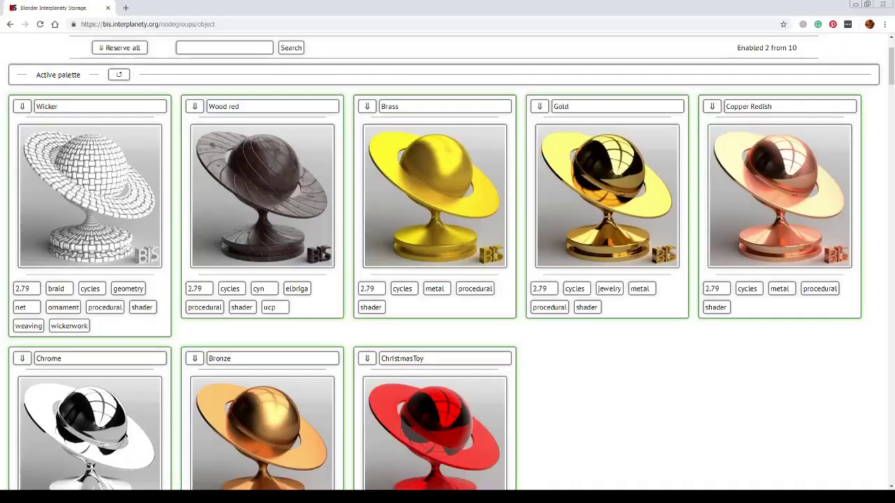
{"action": "scroll", "coordinate": [203, 49], "scroll_direction": "up", "scroll_amount": 2}
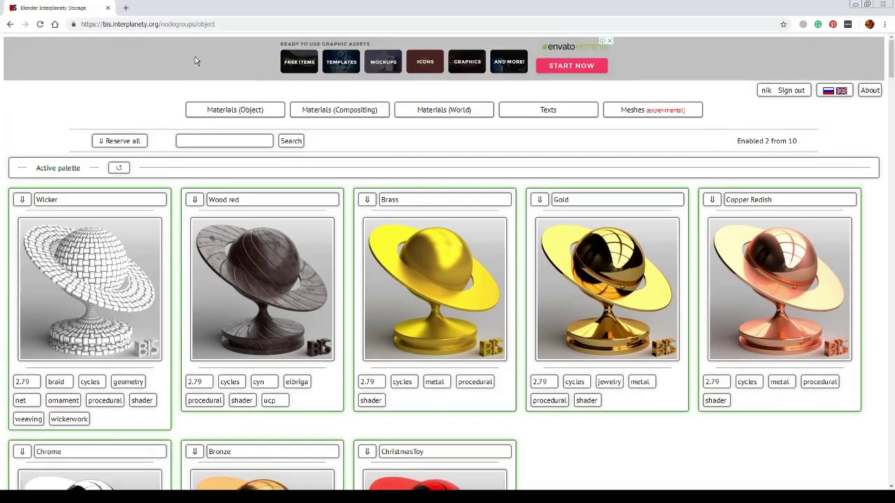
{"action": "left_click", "coordinate": [210, 140]}
{"action": "type", "text": "and"}
{"action": "type", "text": "y"}
{"action": "key", "text": "Return"}
{"action": "left_click", "coordinate": [21, 251]}
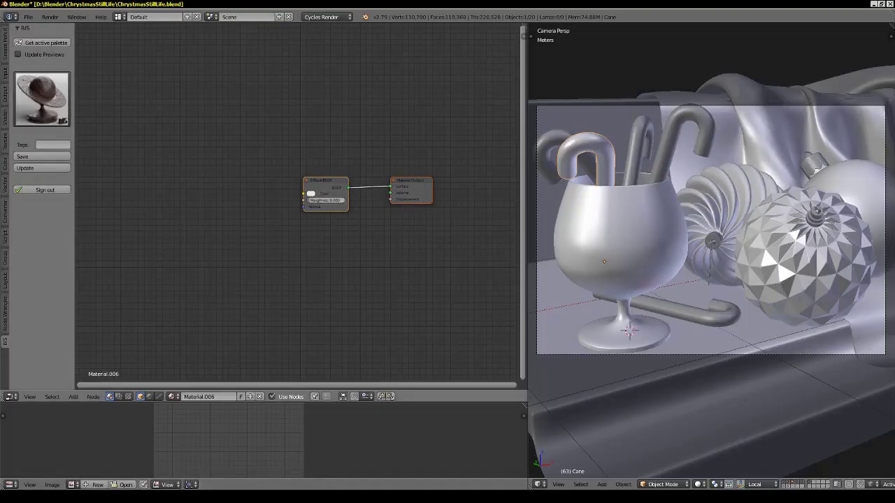
Add the Candy node to the cane, fed by Texture Coordinate UV and wired to Surface
{"action": "left_click", "coordinate": [46, 42]}
{"action": "left_click", "coordinate": [42, 100]}
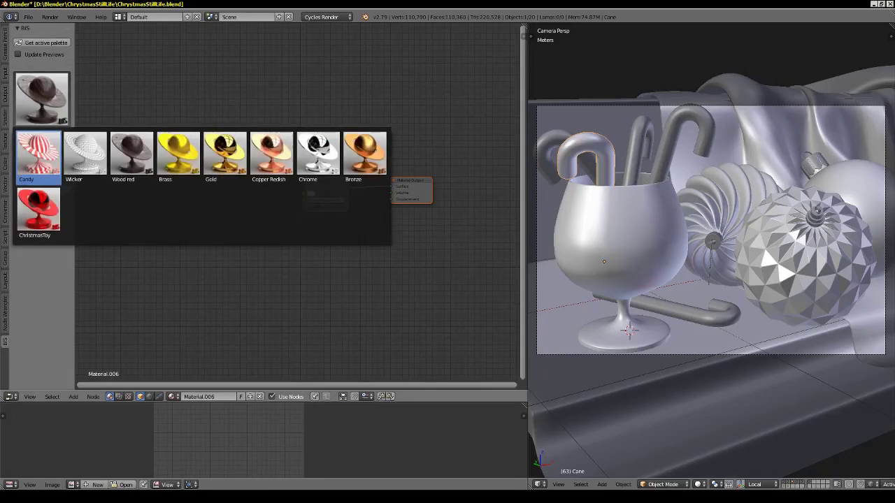
{"action": "left_click", "coordinate": [38, 153]}
{"action": "key", "text": "shift+a"}
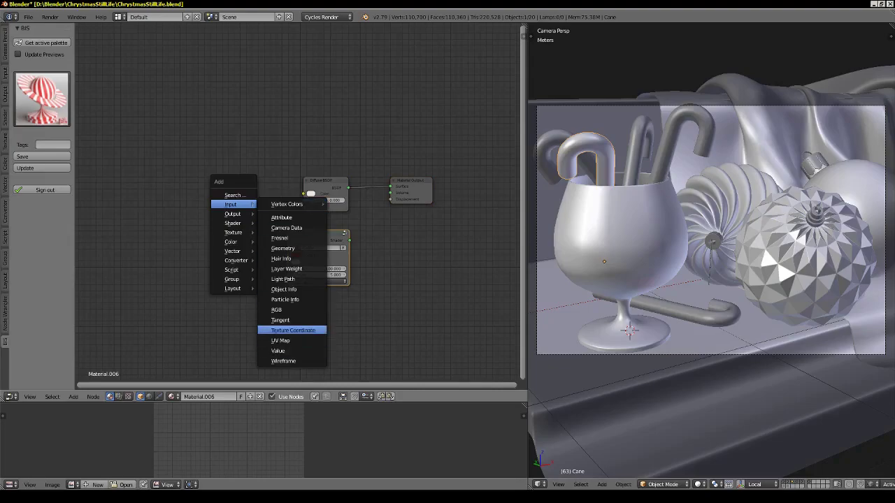
{"action": "left_click", "coordinate": [293, 330]}
{"action": "left_click_drag", "start_coordinate": [249, 216], "coordinate": [288, 281]}
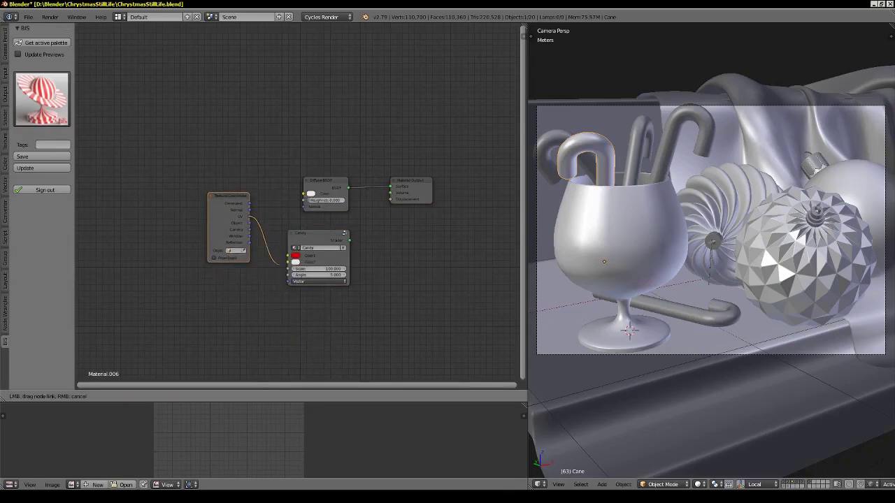
{"action": "left_click_drag", "start_coordinate": [349, 241], "coordinate": [391, 186]}
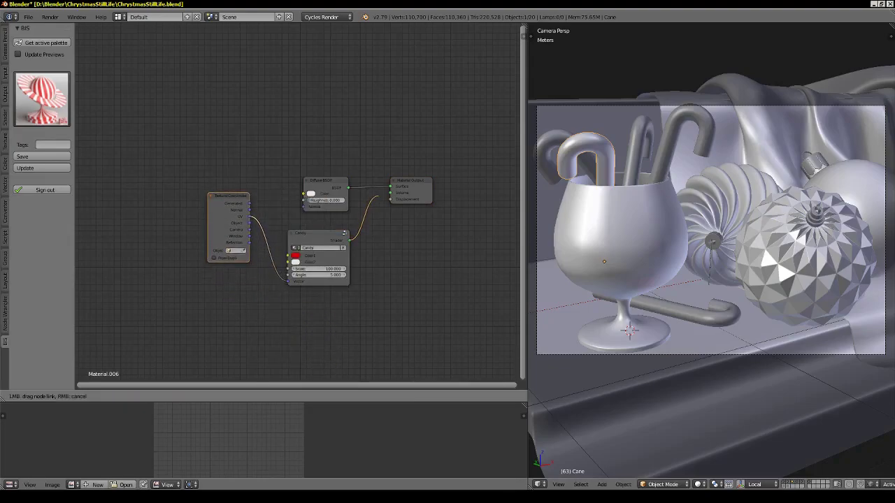
Set the Candy stripe Angle to 2 while checking the rendered stripes
{"action": "key", "text": "shift+z"}
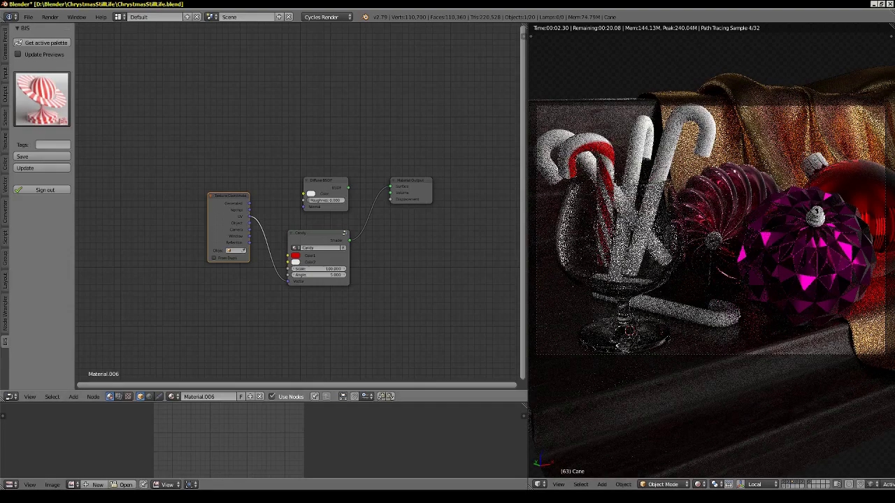
{"action": "left_click", "coordinate": [318, 274]}
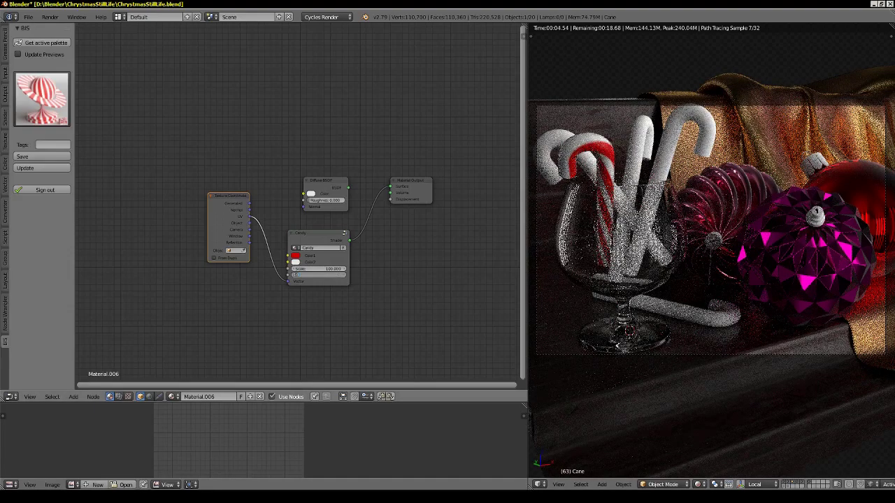
{"action": "type", "text": "2"}
{"action": "key", "text": "Return"}
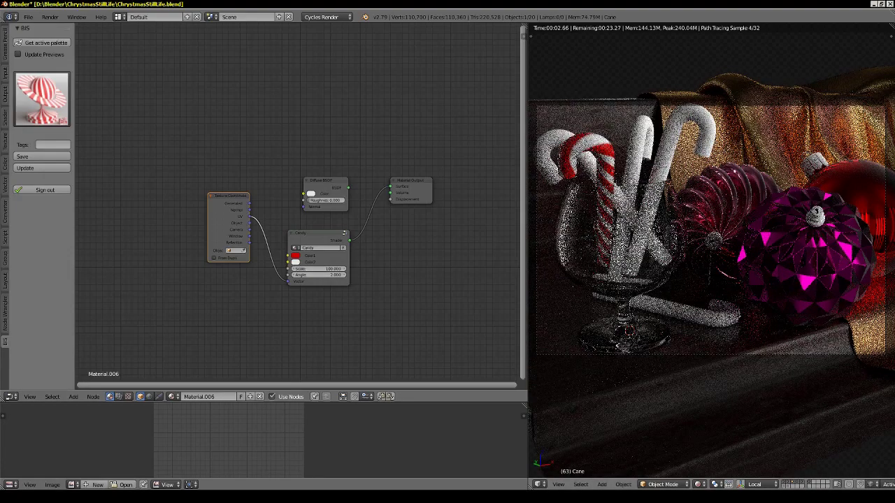
{"action": "key", "text": "shift+z"}
Give the first cane Material.006 and delete its leftover Diffuse BSDF node
{"action": "key", "text": "shift+d"}
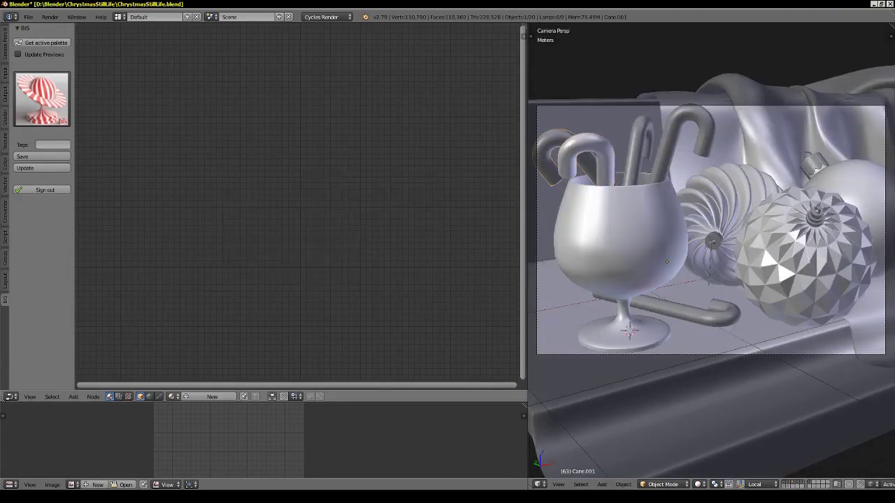
{"action": "left_click", "coordinate": [171, 396]}
{"action": "left_click", "coordinate": [210, 364]}
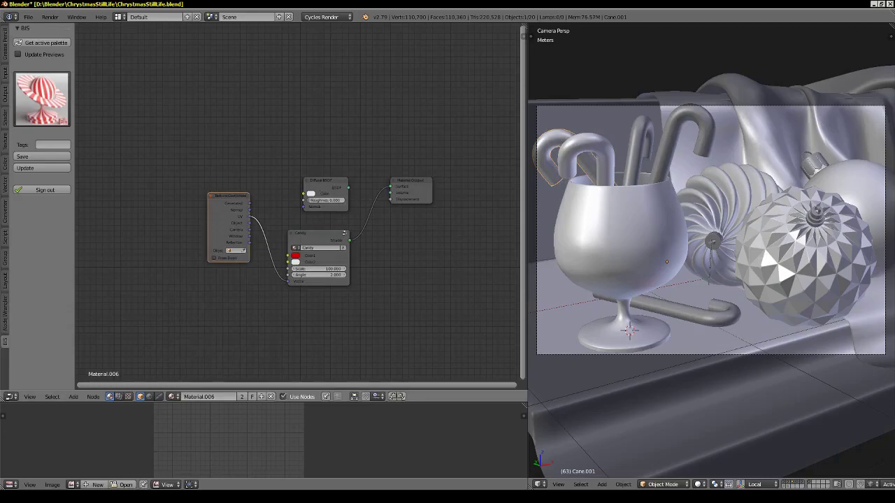
{"action": "left_click", "coordinate": [325, 181]}
{"action": "key", "text": "x"}
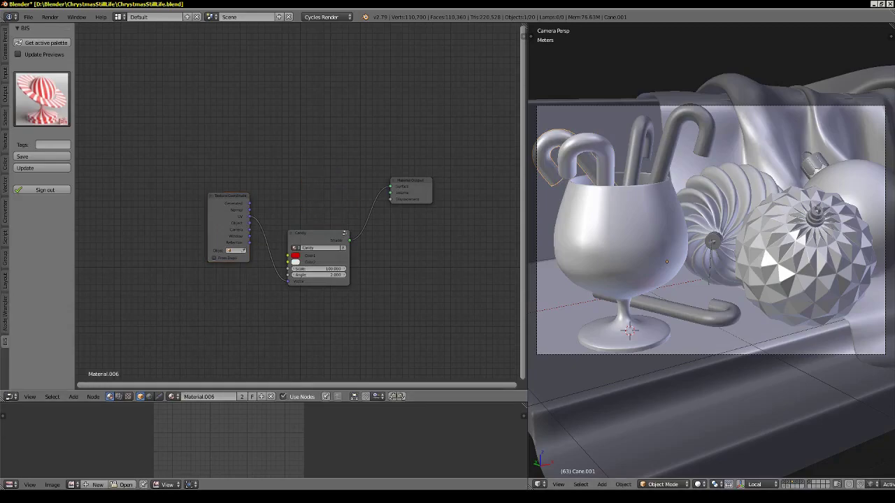
Assign Material.006 to the middle, next and horizontal canes, then preview the stripes rendered
{"action": "right_click", "coordinate": [641, 151]}
{"action": "left_click", "coordinate": [172, 396]}
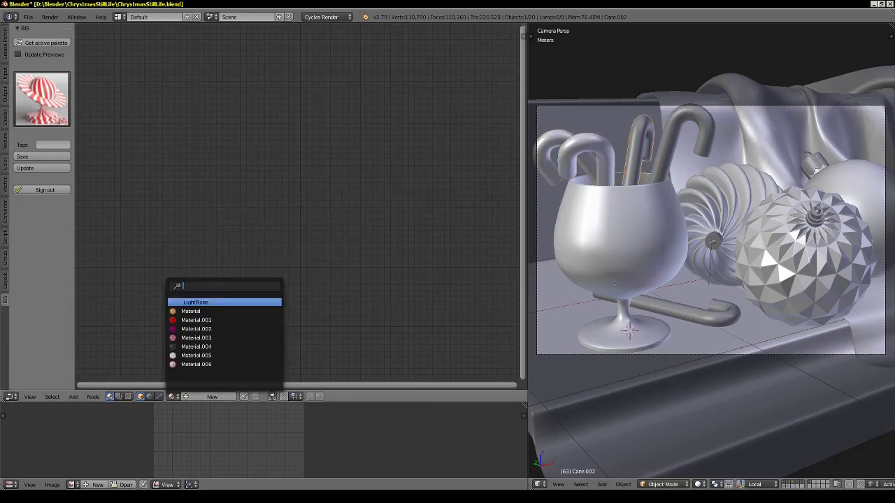
{"action": "left_click", "coordinate": [195, 365]}
{"action": "right_click", "coordinate": [692, 123]}
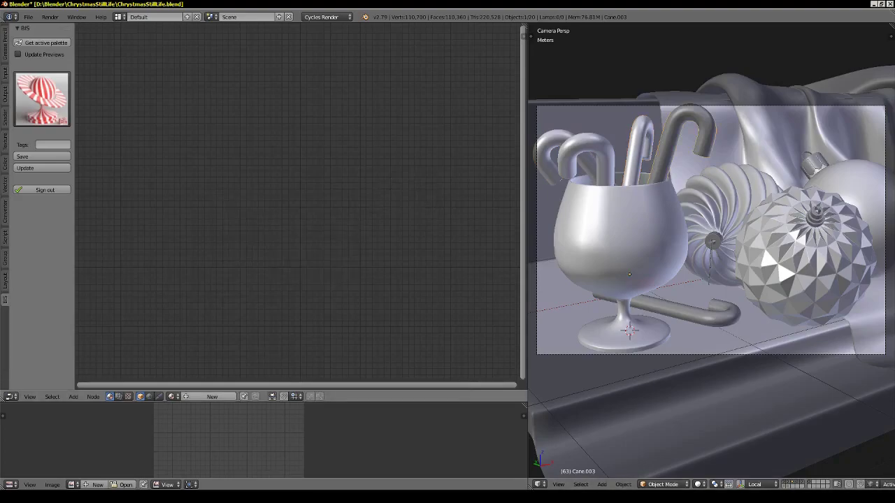
{"action": "left_click", "coordinate": [173, 396]}
{"action": "left_click", "coordinate": [202, 364]}
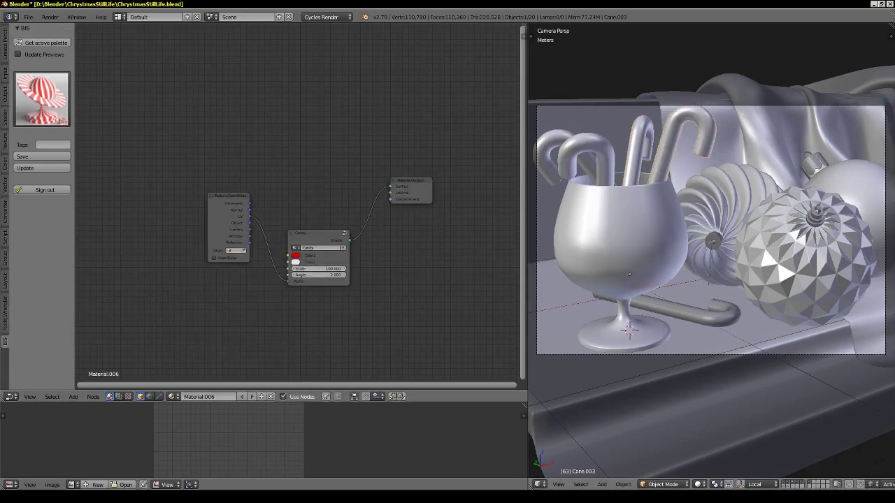
{"action": "right_click", "coordinate": [671, 311]}
{"action": "left_click", "coordinate": [173, 396]}
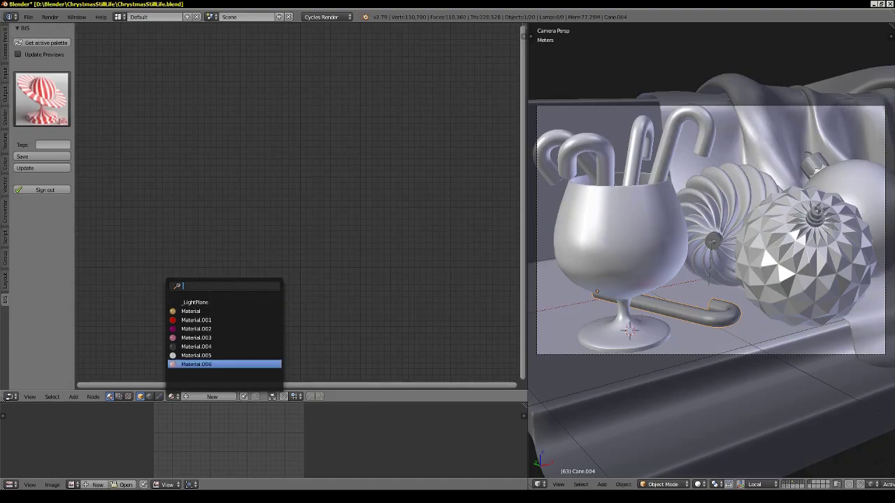
{"action": "left_click", "coordinate": [203, 364]}
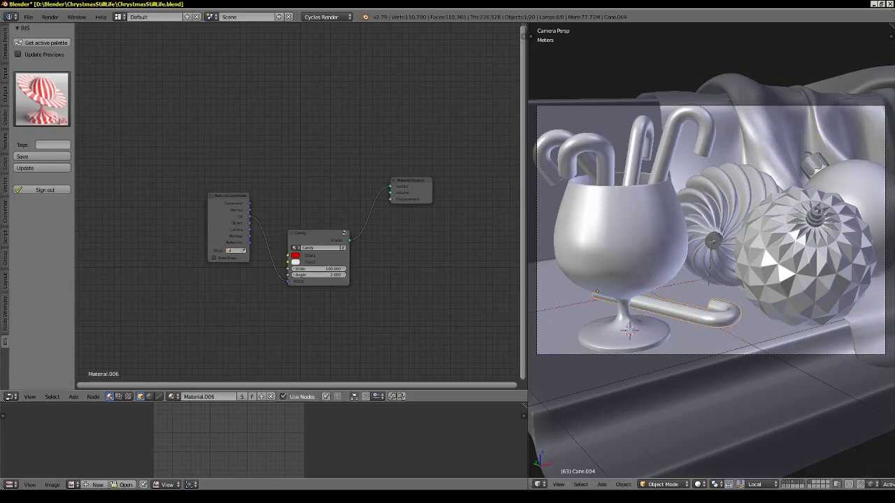
{"action": "key", "text": "shift+z"}
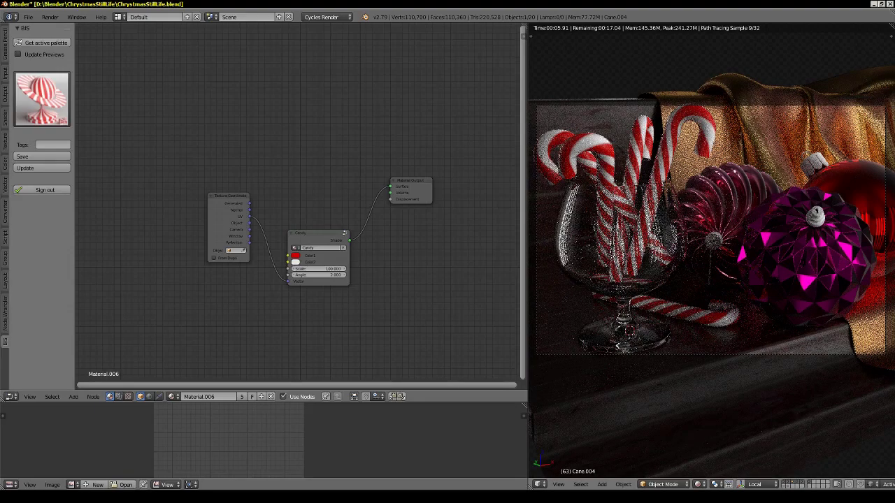
{"action": "key", "text": "shift+z"}
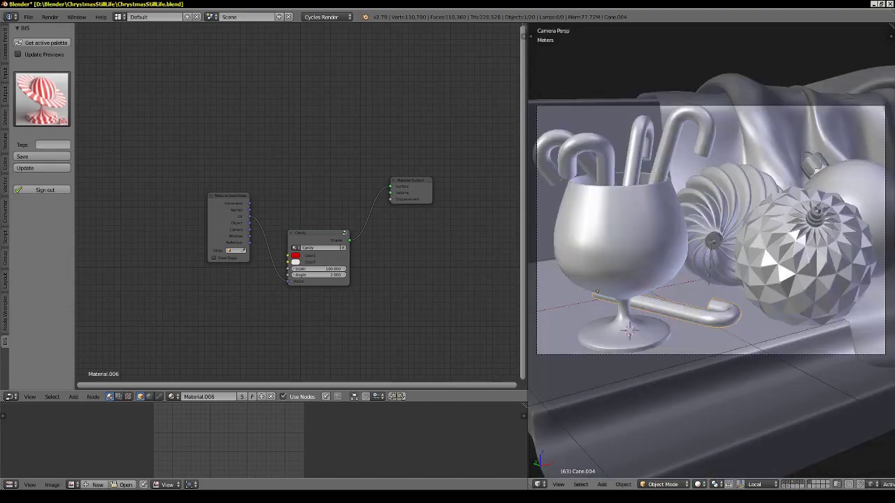
Give the ornament cap's shackle a new Bronze material, replacing its Diffuse node
{"action": "left_click", "coordinate": [789, 486], "text": "shift"}
{"action": "right_click", "coordinate": [713, 240]}
{"action": "key", "text": "KP_Decimal"}
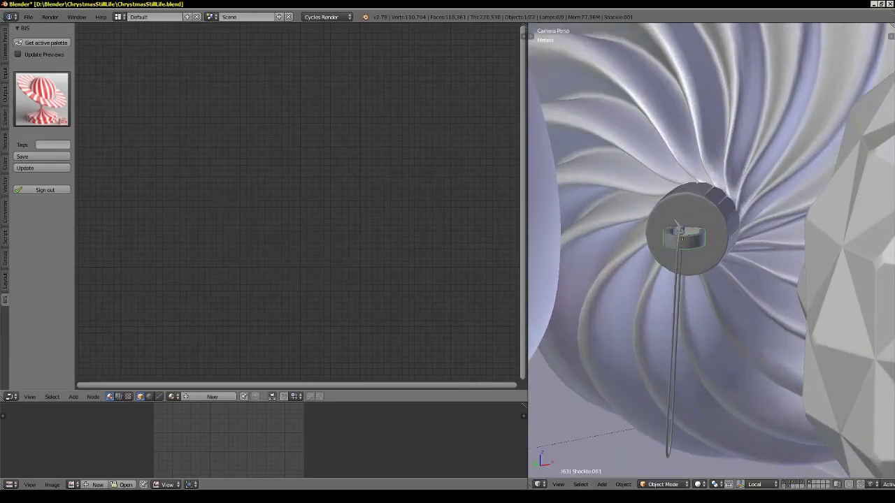
{"action": "left_click", "coordinate": [211, 397]}
{"action": "left_click", "coordinate": [42, 99]}
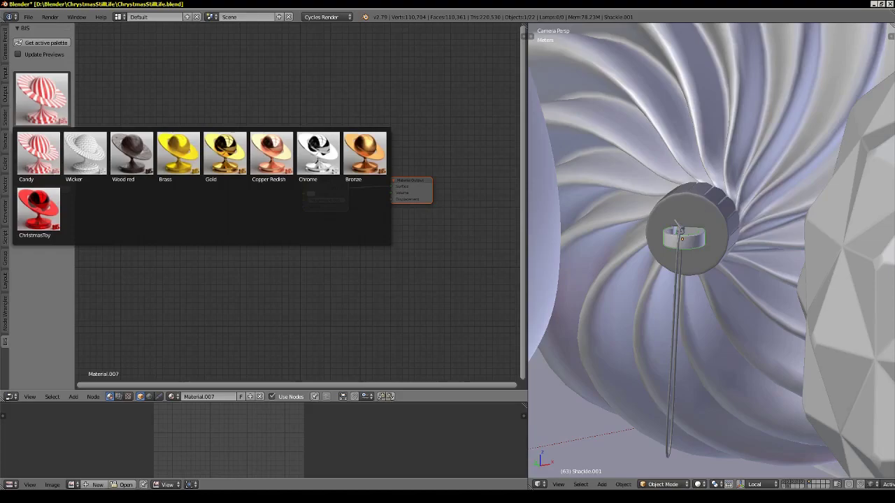
{"action": "left_click", "coordinate": [364, 153]}
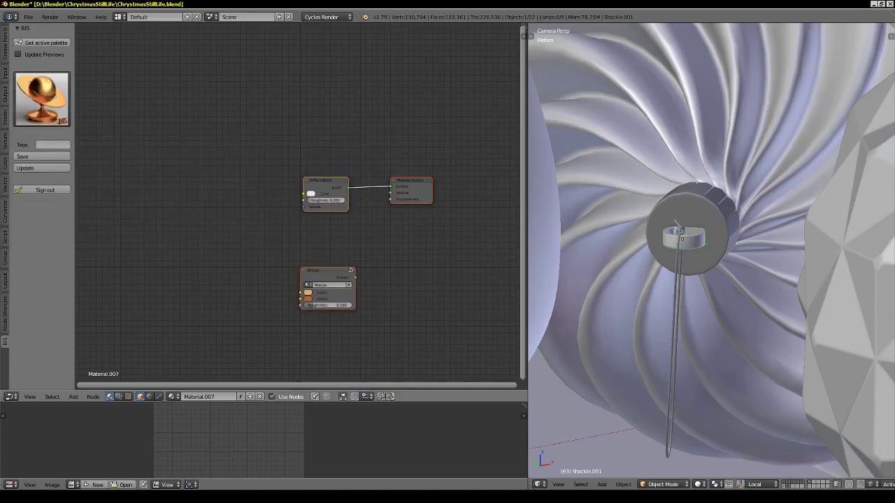
{"action": "mouse_move", "coordinate": [318, 270]}
{"action": "left_mouse_down"}
{"action": "mouse_move", "coordinate": [299, 234]}
{"action": "mouse_move", "coordinate": [390, 187]}
{"action": "left_mouse_up"}
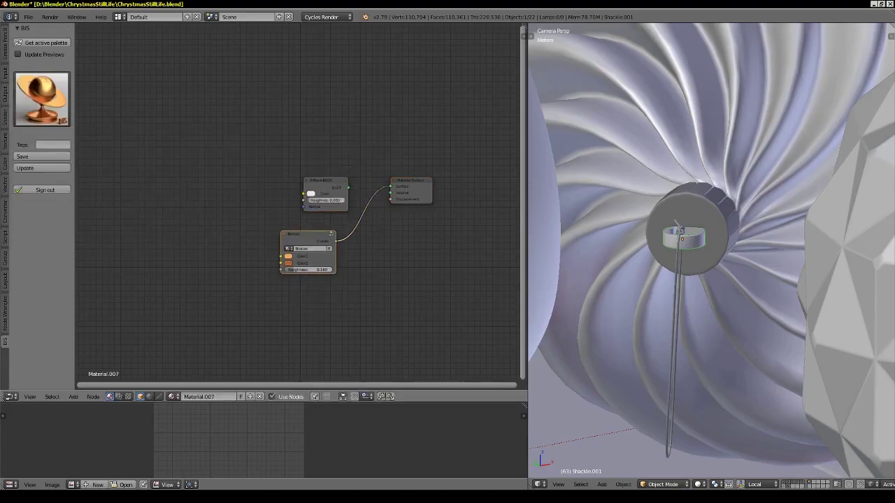
{"action": "key", "text": "x"}
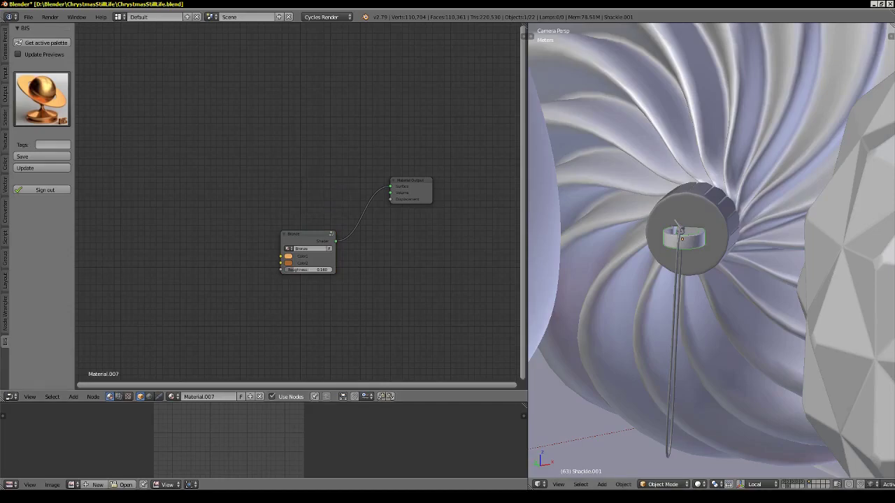
Replace the rope's Diffuse shader with the Brass material
{"action": "right_click", "coordinate": [677, 238]}
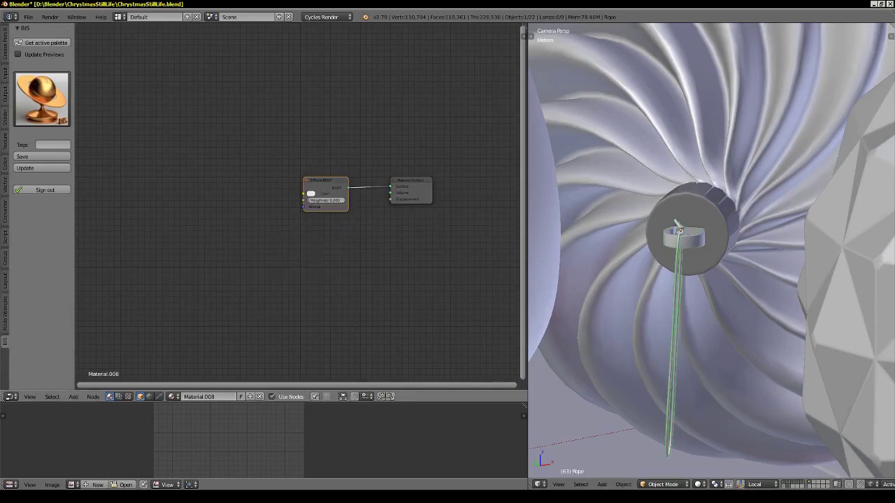
{"action": "key", "text": "x"}
{"action": "left_click", "coordinate": [42, 98]}
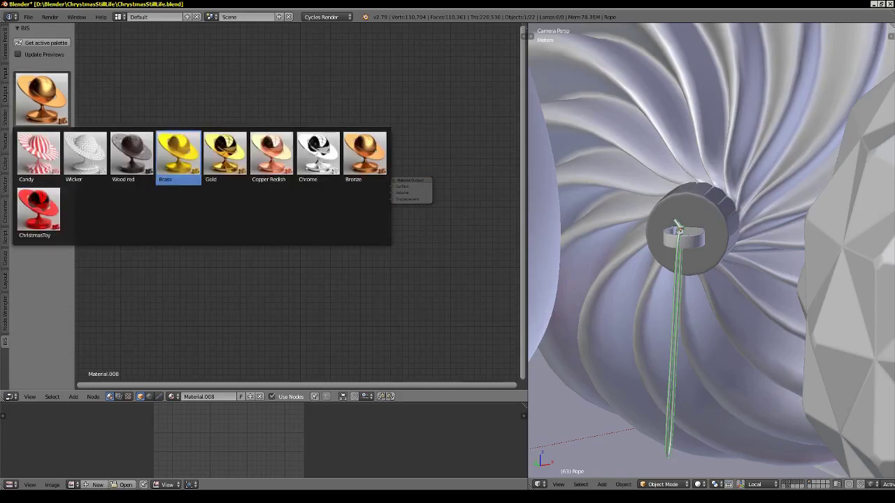
{"action": "left_click", "coordinate": [178, 154]}
{"action": "left_click", "coordinate": [325, 209]}
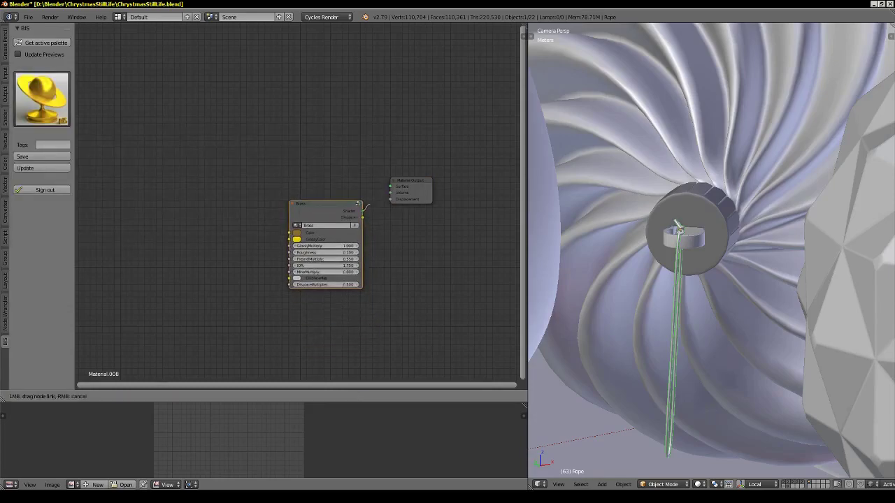
Give the cap cover a new Chrome material on Surface, deleting Diffuse BSDF, and preview it rendered
{"action": "right_click", "coordinate": [778, 147]}
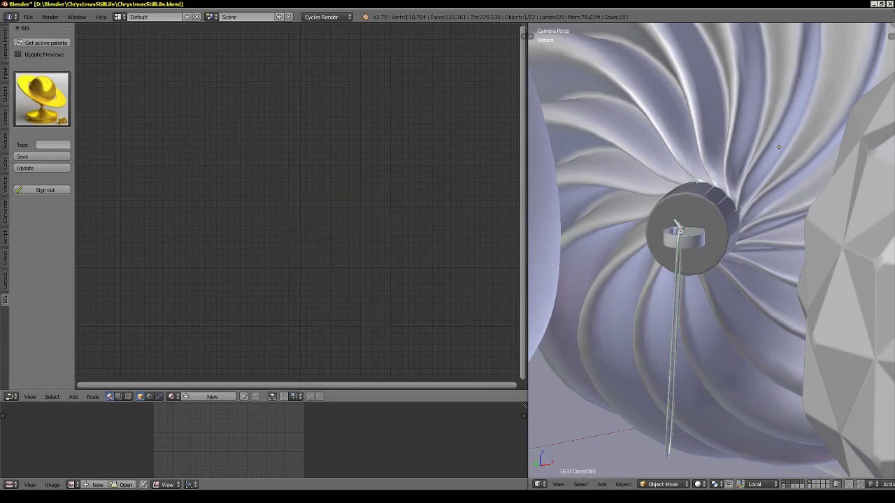
{"action": "left_click", "coordinate": [211, 397]}
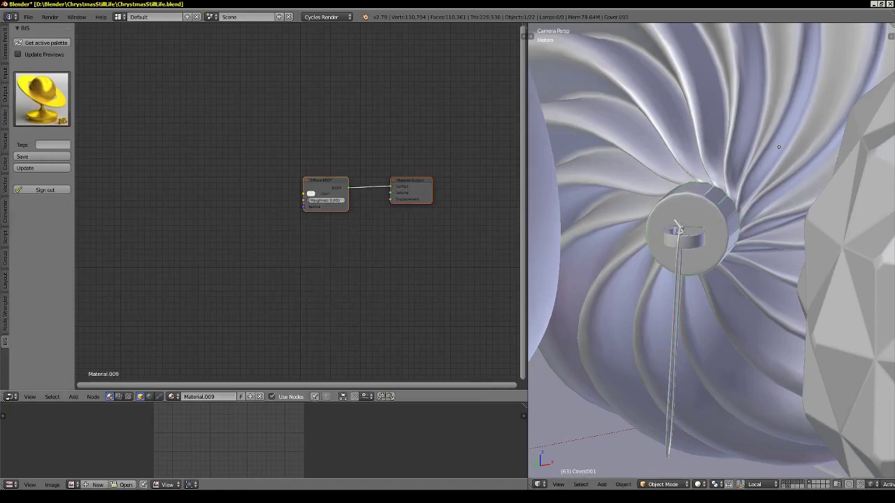
{"action": "left_click", "coordinate": [42, 98]}
{"action": "left_click", "coordinate": [318, 153]}
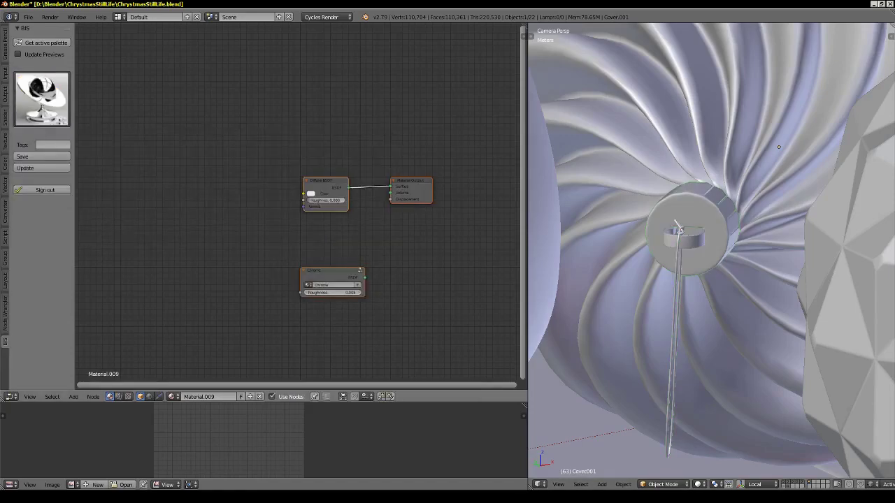
{"action": "left_click_drag", "start_coordinate": [364, 277], "coordinate": [391, 186]}
{"action": "left_click_drag", "start_coordinate": [322, 271], "coordinate": [303, 223]}
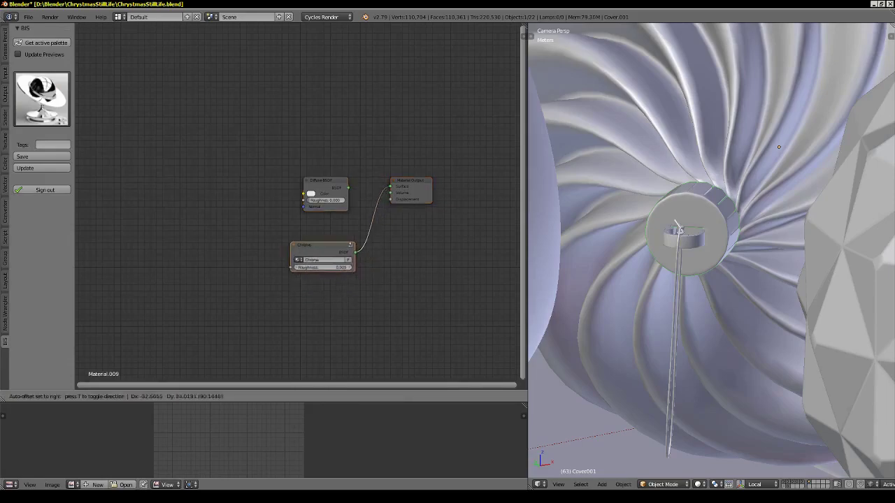
{"action": "left_click", "coordinate": [325, 183]}
{"action": "key", "text": "x"}
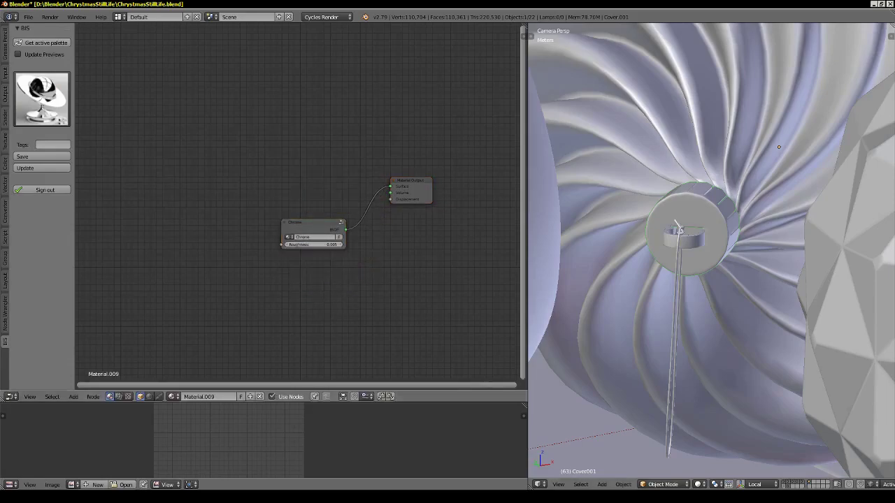
{"action": "key", "text": "shift+z"}
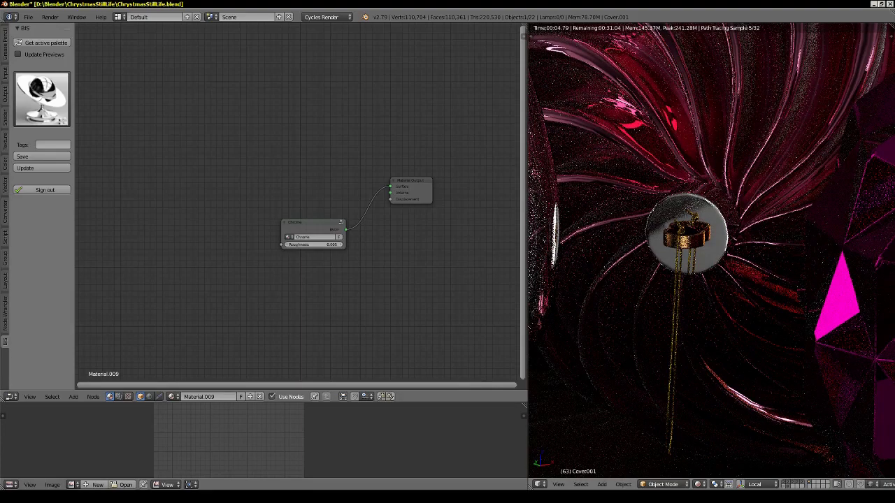
{"action": "key", "text": "shift+z"}
Give the first ornament's cap the chrome Material.009 and its hanging loop the Bronze Material.007
{"action": "key", "text": "KP_0"}
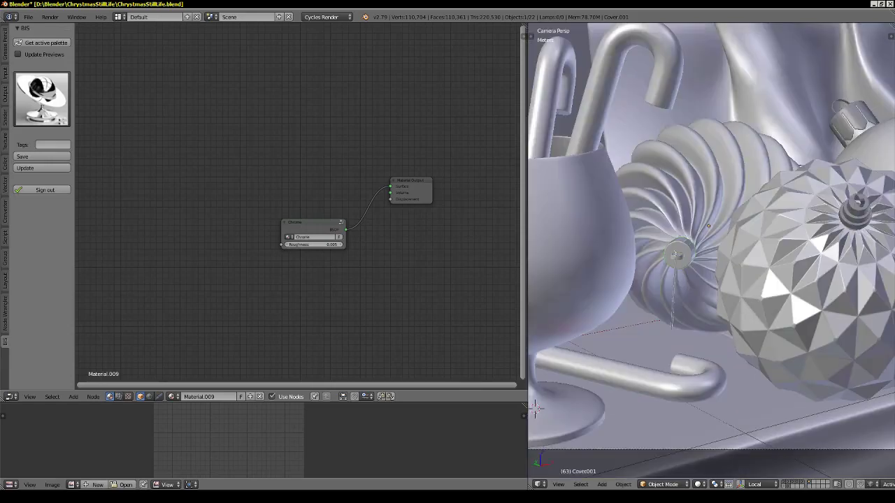
{"action": "scroll", "coordinate": [710, 251], "scroll_direction": "down", "scroll_amount": 5}
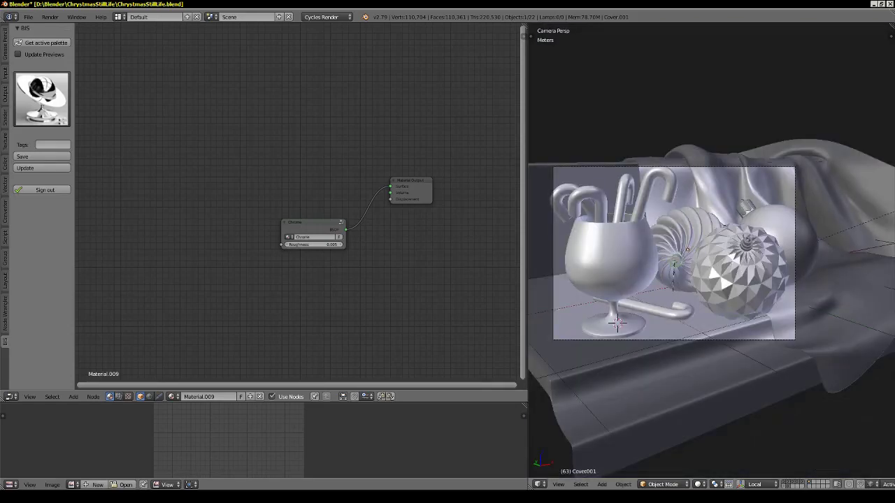
{"action": "key", "text": "KP_Decimal"}
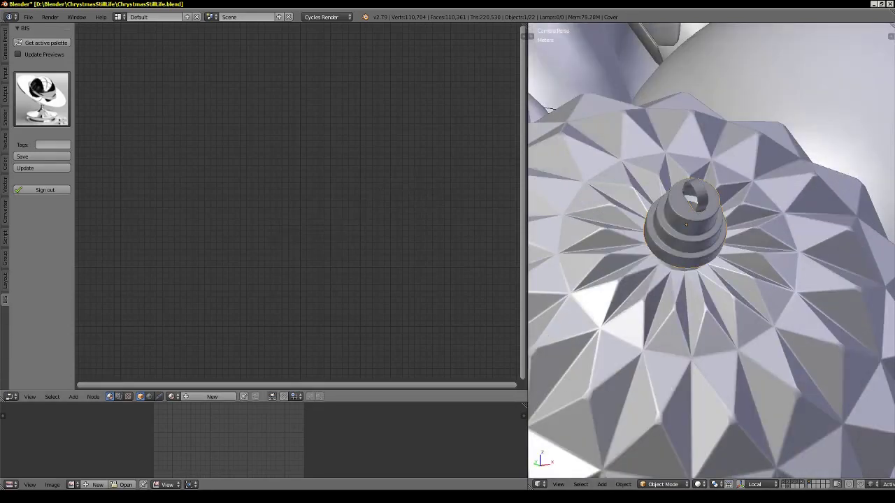
{"action": "left_click", "coordinate": [172, 396]}
{"action": "left_click", "coordinate": [209, 379]}
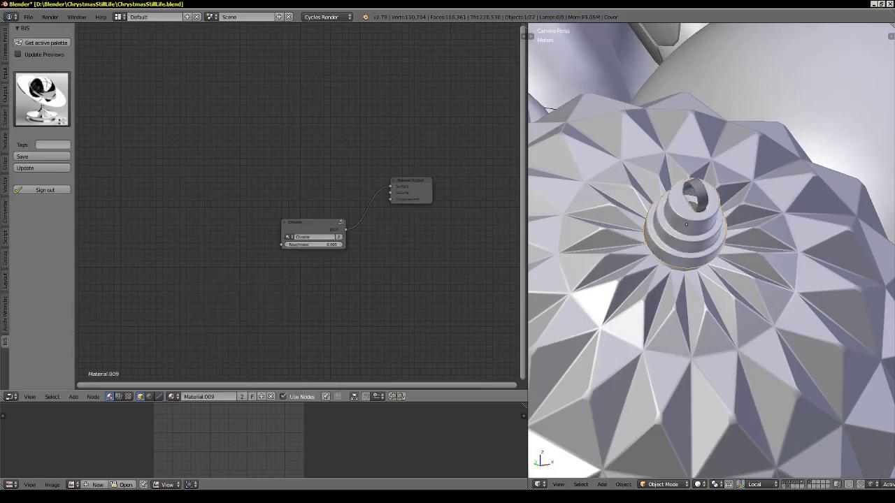
{"action": "right_click", "coordinate": [693, 200]}
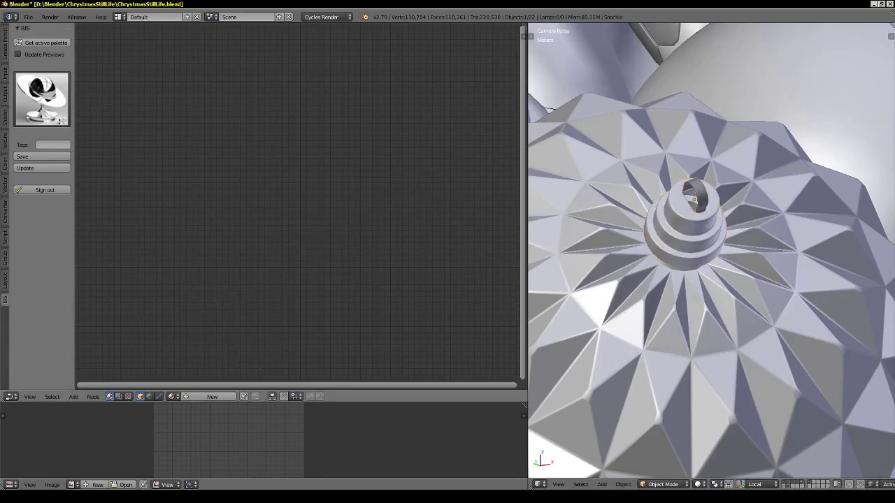
{"action": "left_click", "coordinate": [172, 397]}
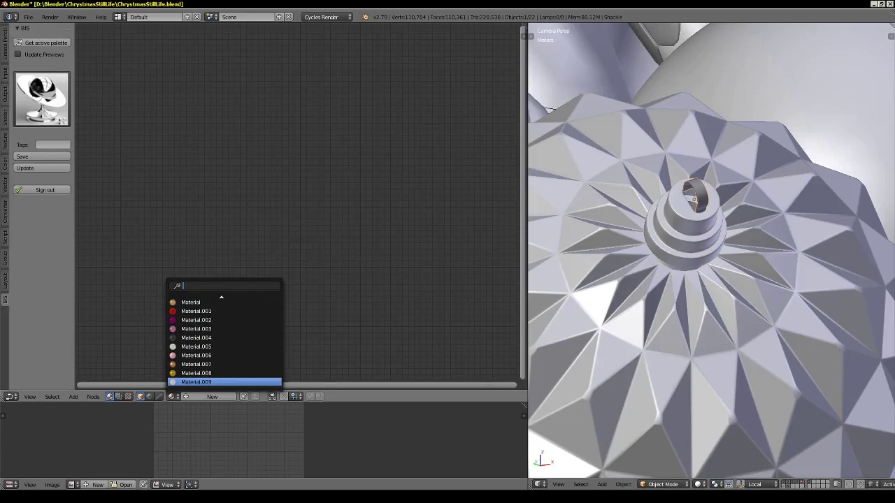
{"action": "left_click", "coordinate": [196, 364]}
Assign chrome Material.009 to the second ornament's cap and Bronze Material.007 to its ring
{"action": "scroll", "coordinate": [675, 239], "scroll_direction": "down", "scroll_amount": 8}
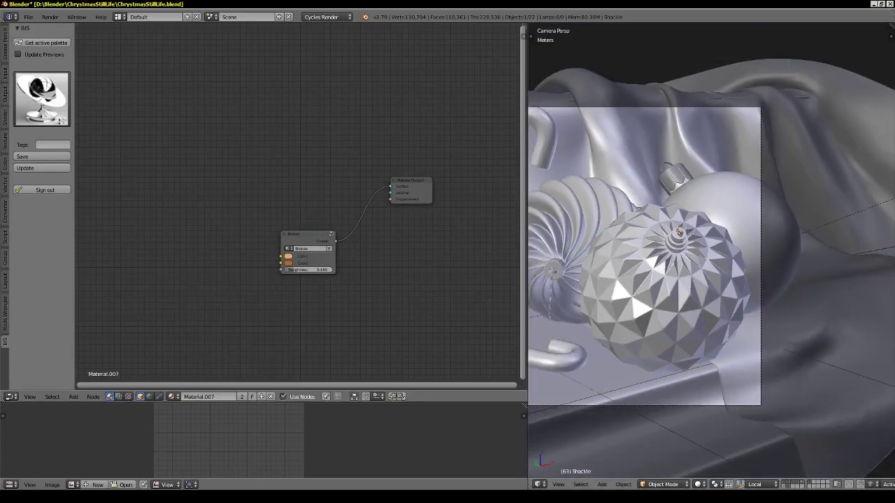
{"action": "key", "text": "KP_Decimal"}
{"action": "right_click", "coordinate": [550, 378]}
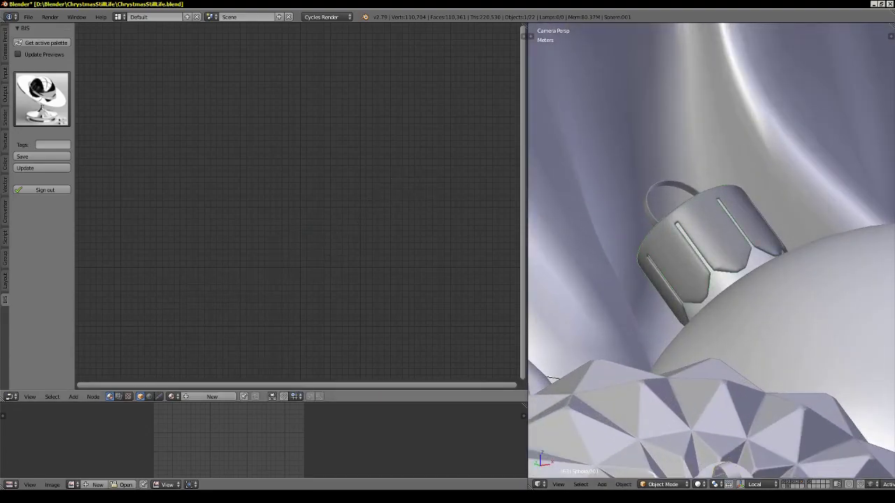
{"action": "left_click", "coordinate": [172, 397]}
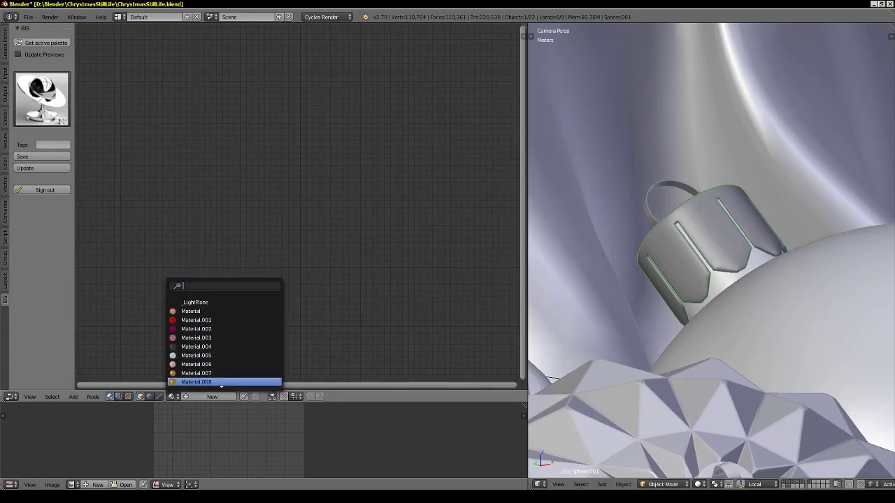
{"action": "left_click", "coordinate": [202, 382]}
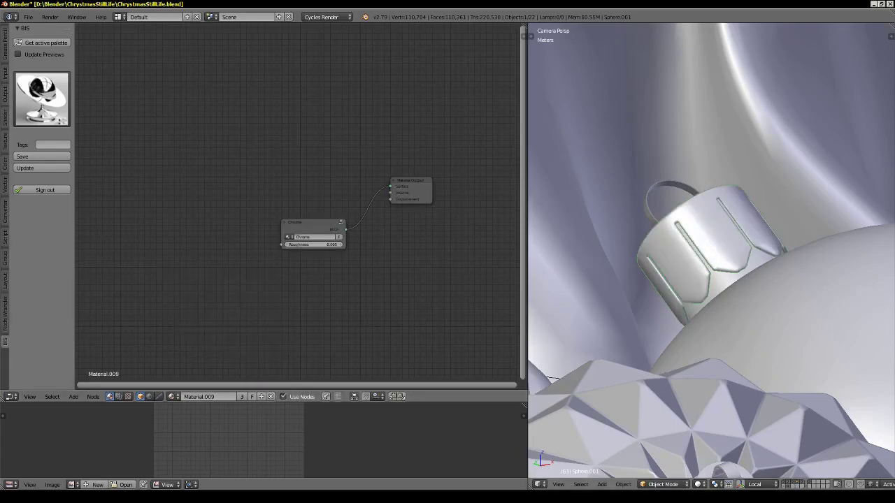
{"action": "right_click", "coordinate": [671, 201]}
{"action": "left_click", "coordinate": [175, 396]}
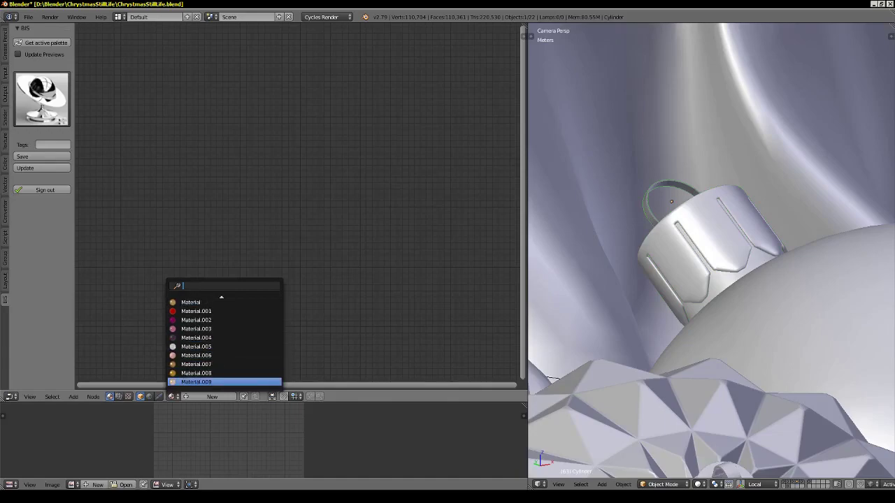
{"action": "left_click", "coordinate": [203, 363]}
{"action": "key", "text": "Home"}
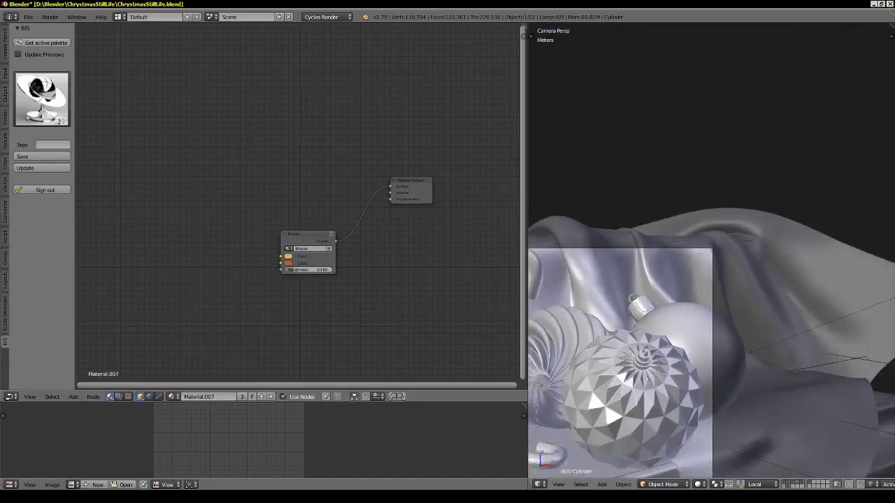
{"action": "scroll", "coordinate": [711, 279], "scroll_direction": "up", "scroll_amount": 3}
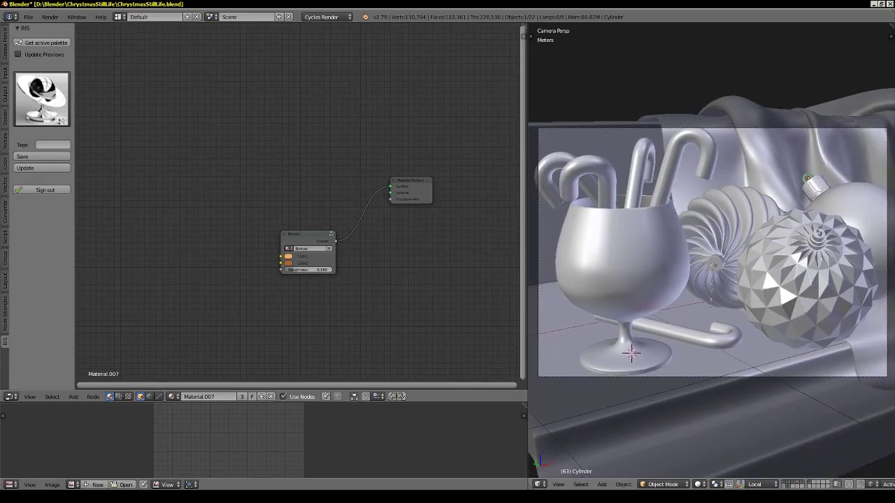
Preview the scene in rendered shading, return to solid, and enlarge the image editor upward
{"action": "key", "text": "shift+z"}
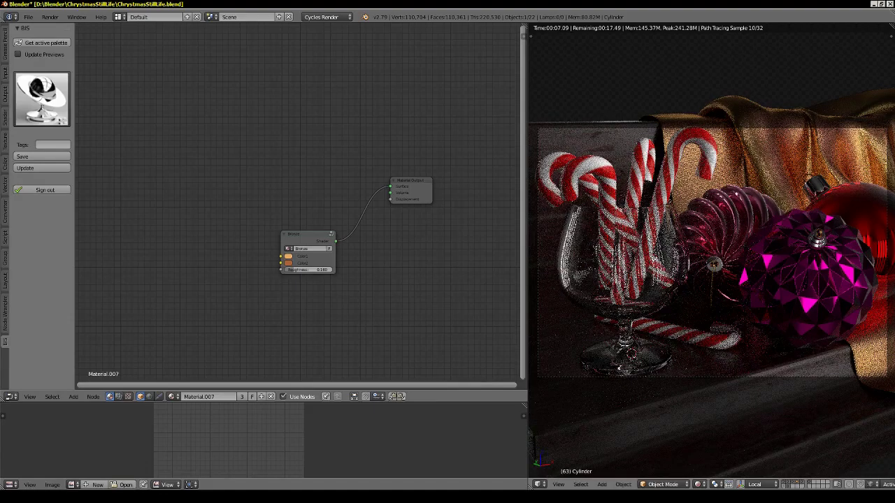
{"action": "key", "text": "shift+z"}
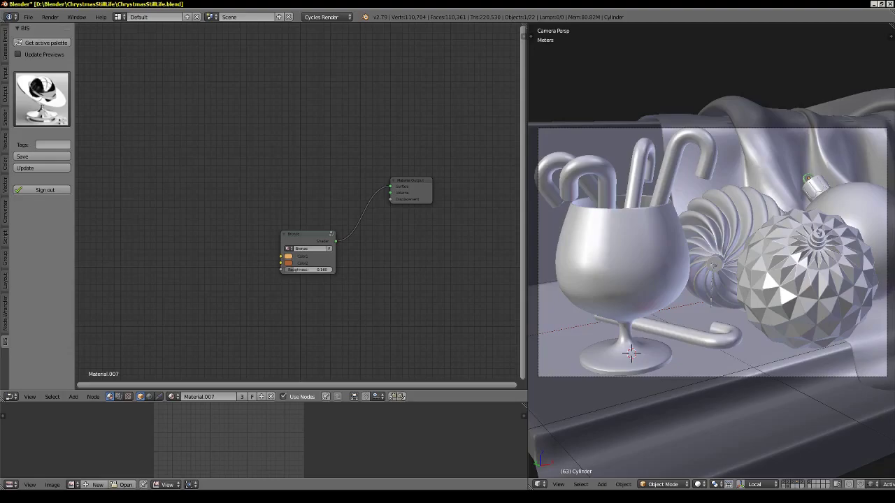
{"action": "left_click_drag", "start_coordinate": [266, 404], "coordinate": [266, 167]}
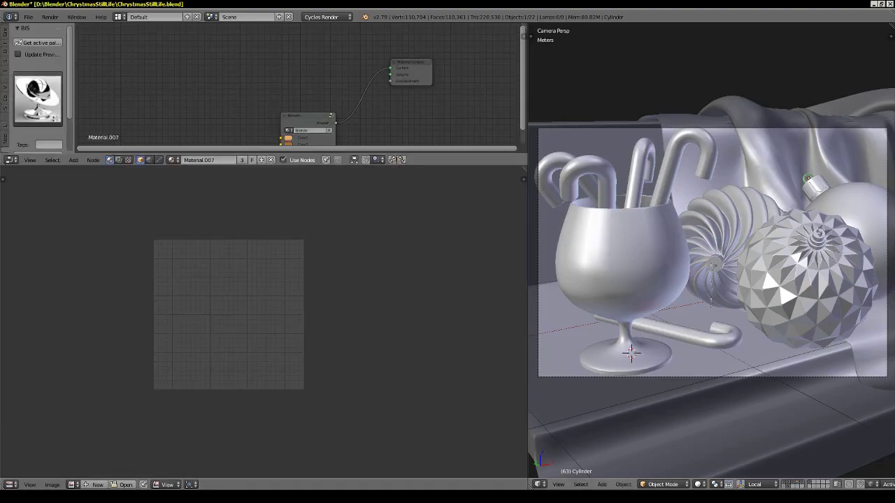
Start the final F12 render and fit the whole Render Result frame in view
{"action": "key", "text": "F12"}
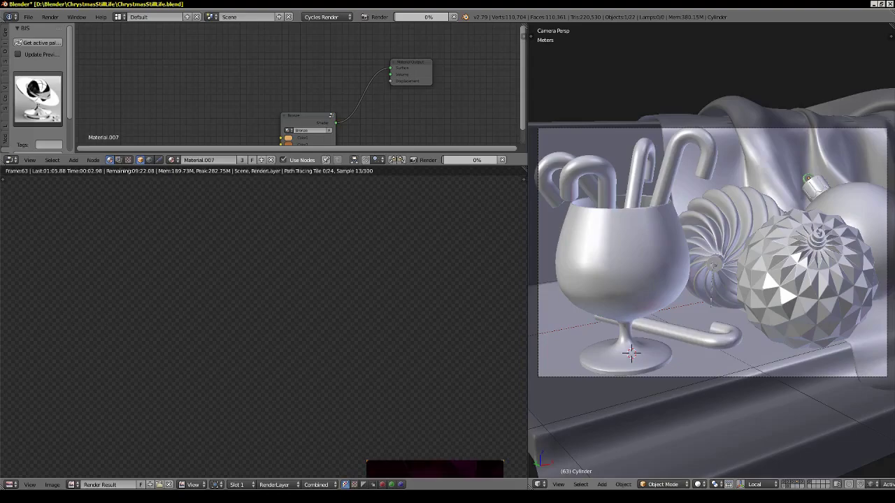
{"action": "key", "text": "Home"}
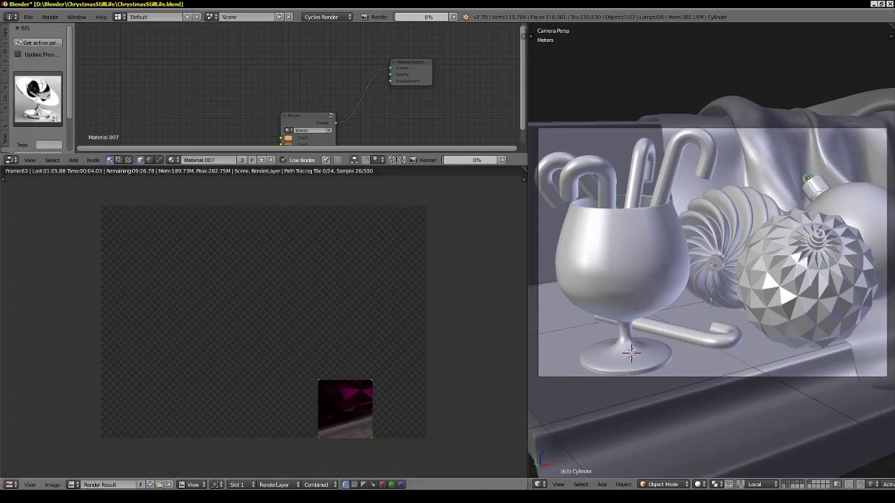